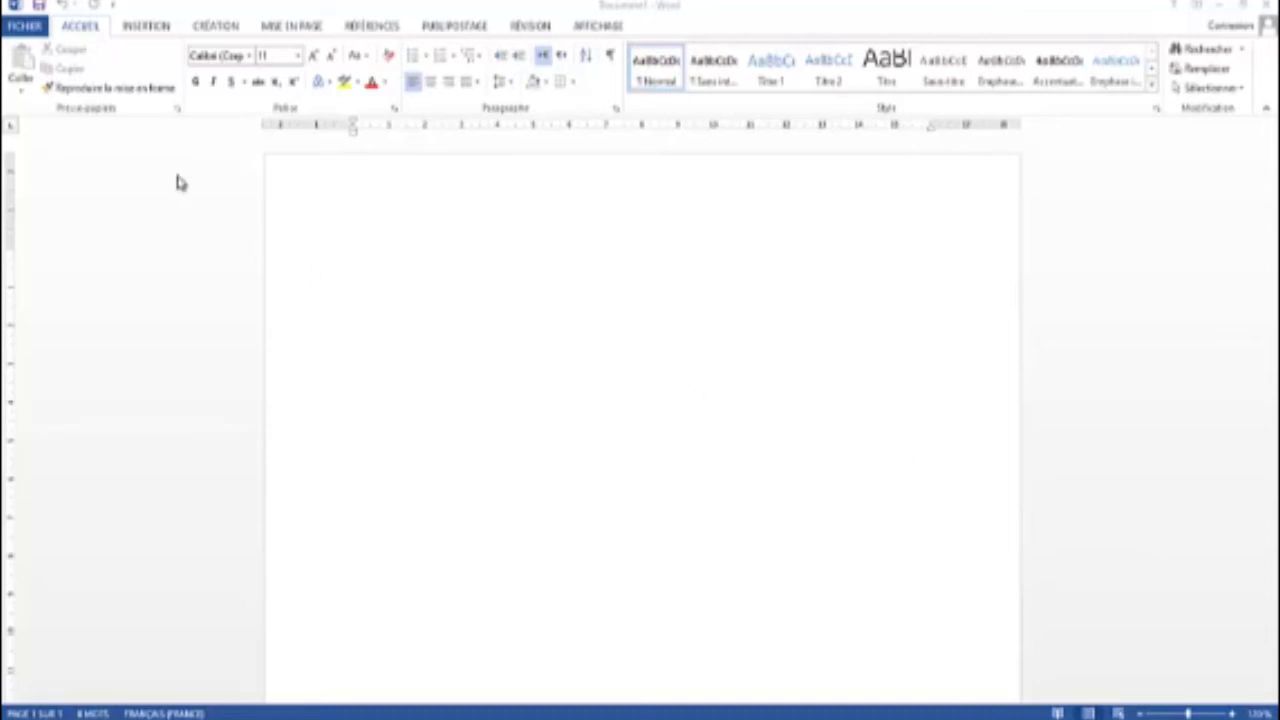
# Draw a rounded rectangle about 11.2 cm wide and 4.4 cm high near the top of the page.
pyautogui.click(150, 27)
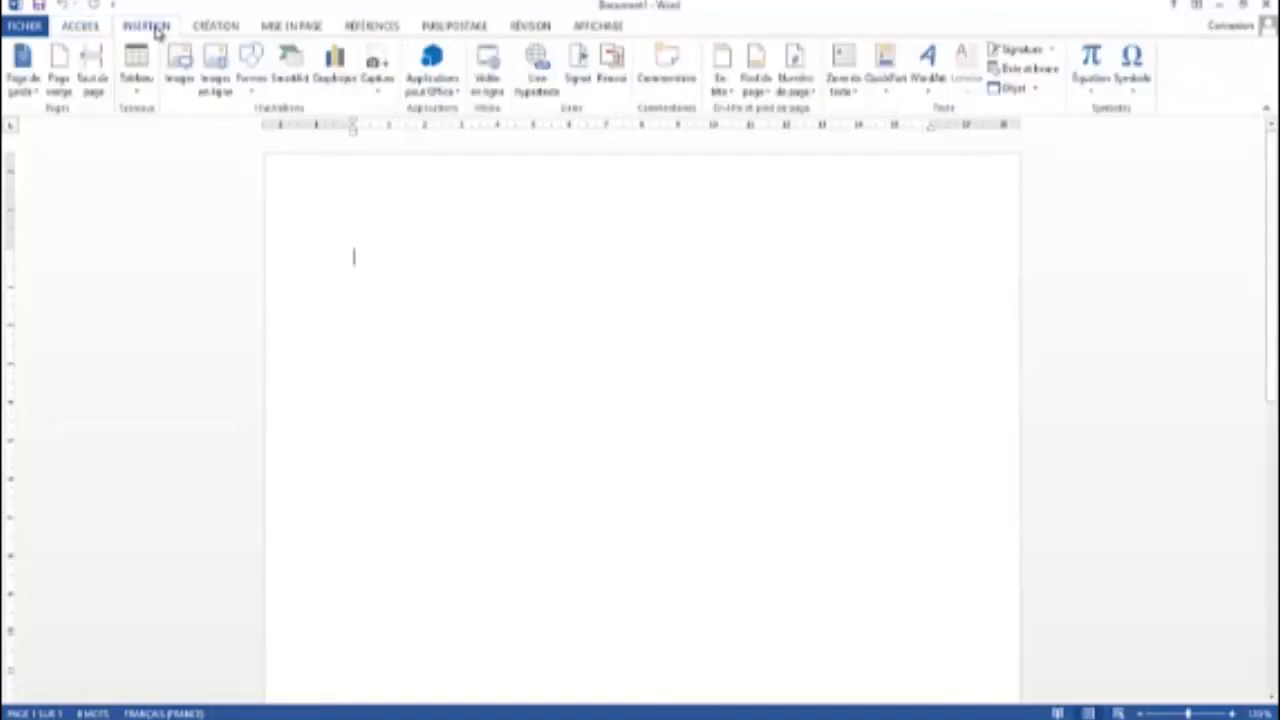
pyautogui.click(250, 68)
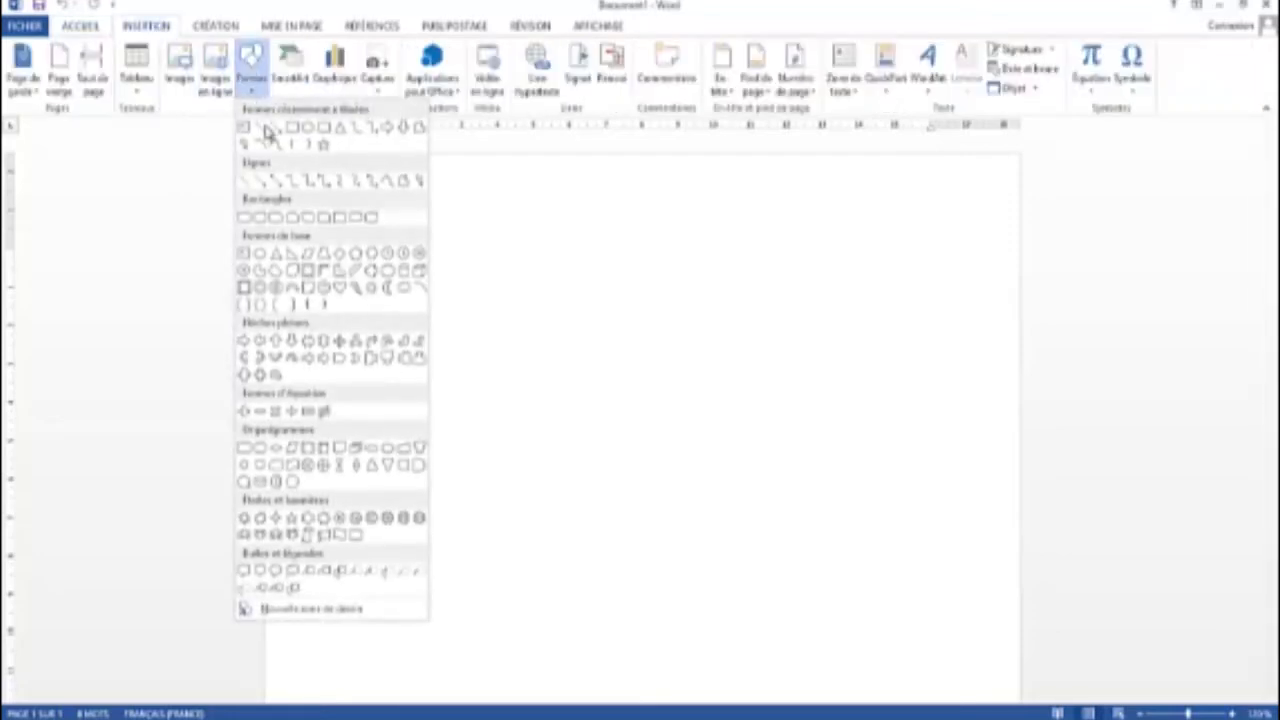
pyautogui.click(325, 130)
pyautogui.moveTo(397, 261); pyautogui.dragTo(800, 431)
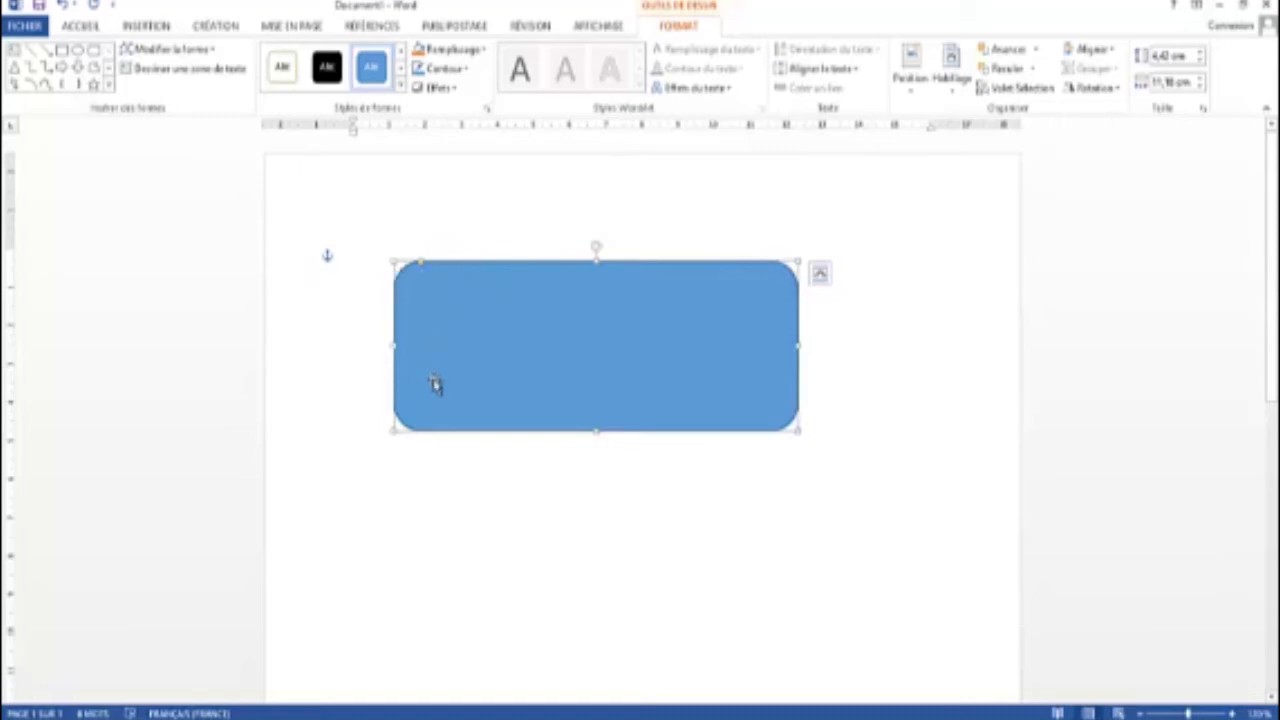
# Narrow the rounded rectangle to about 10.4 cm from its lower-left corner and reduce the rounding of its corners.
pyautogui.moveTo(393, 431); pyautogui.dragTo(424, 430)
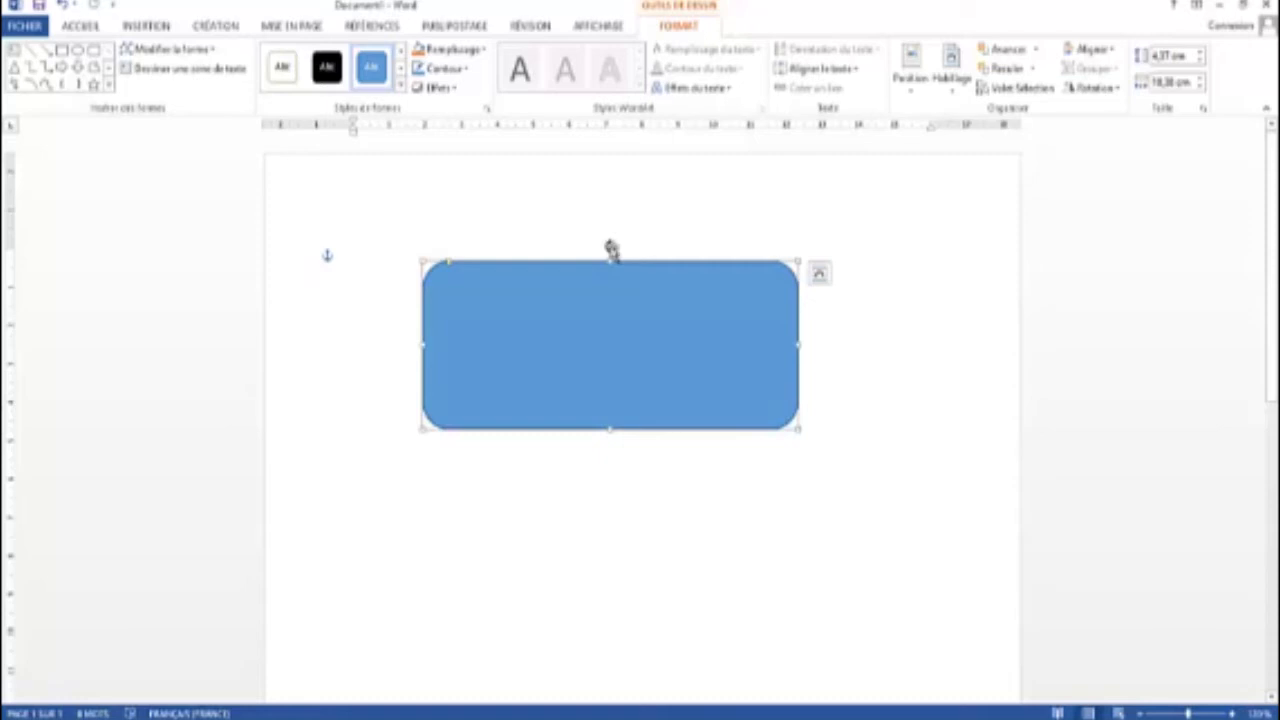
pyautogui.moveTo(609, 249)
pyautogui.mouseDown()
pyautogui.moveTo(663, 271)
pyautogui.moveTo(589, 251)
pyautogui.moveTo(606, 250)
pyautogui.mouseUp()
pyautogui.moveTo(450, 265)
pyautogui.mouseDown()
pyautogui.moveTo(518, 275)
pyautogui.moveTo(423, 269)
pyautogui.moveTo(459, 268)
pyautogui.mouseUp()
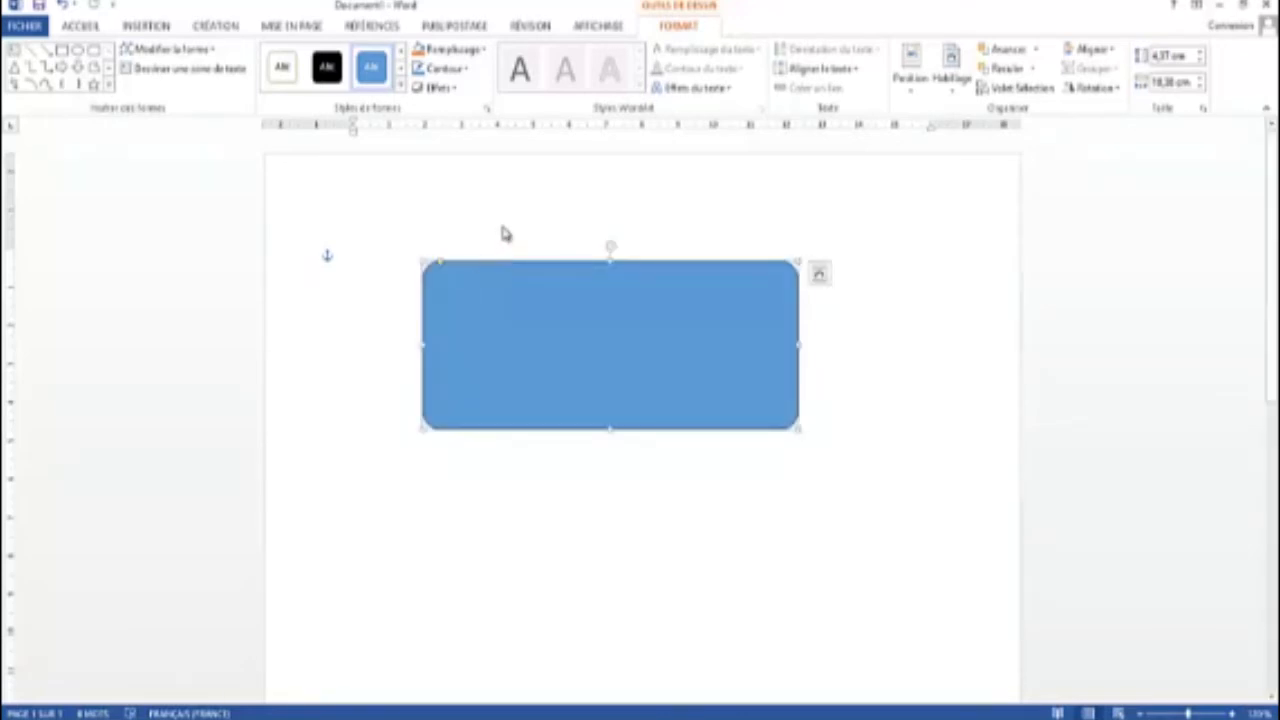
# Add the text "Mon texte" inside the rounded rectangle.
pyautogui.rightClick(566, 333)
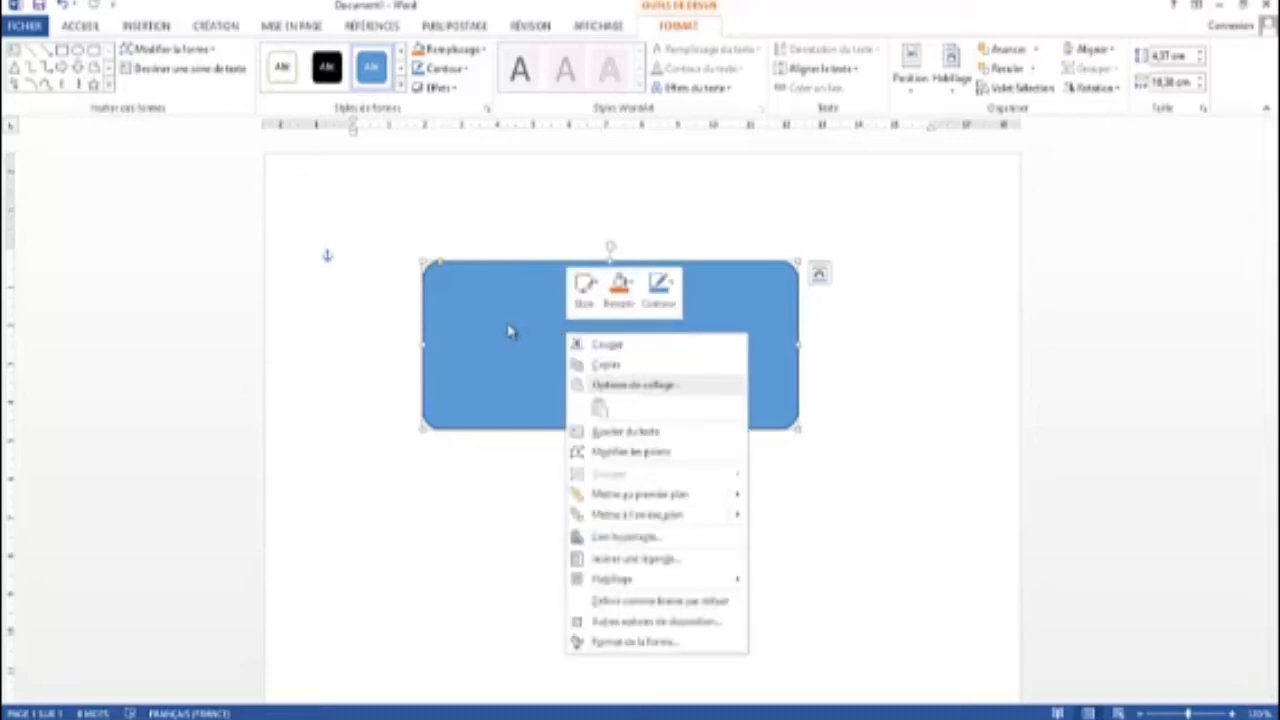
pyautogui.click(622, 432)
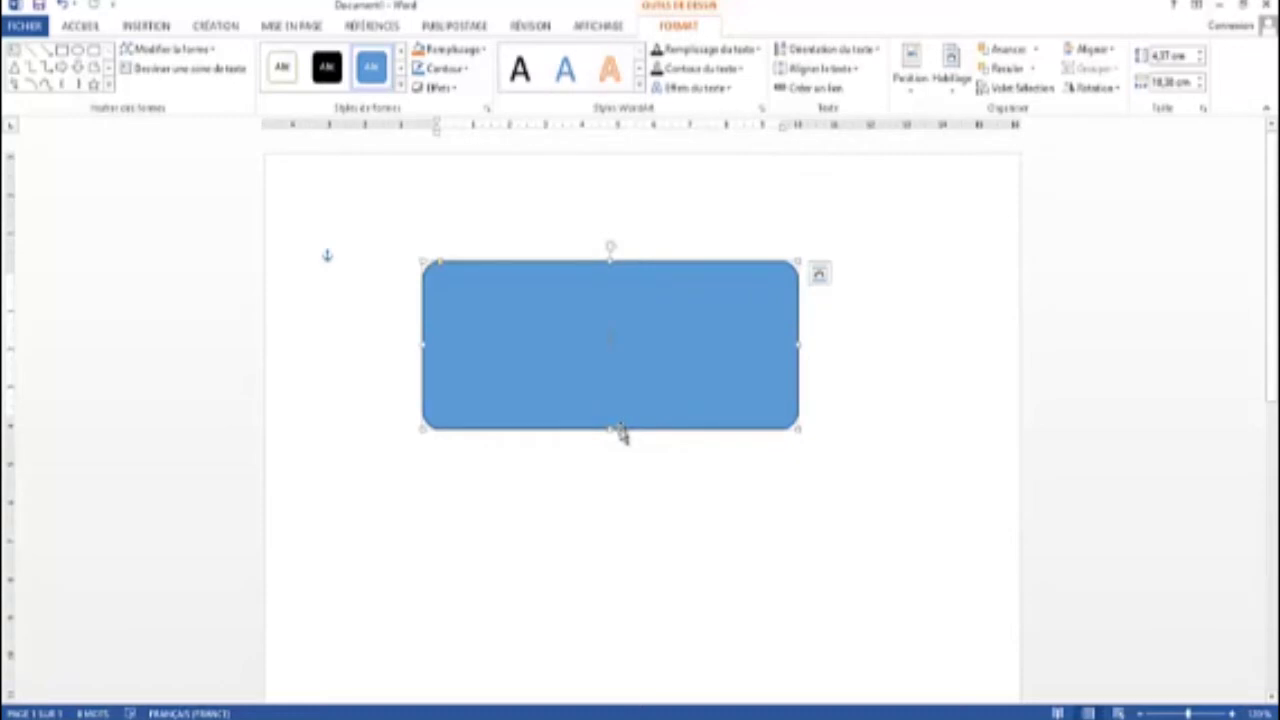
pyautogui.write('mon texte')
pyautogui.click(649, 266)
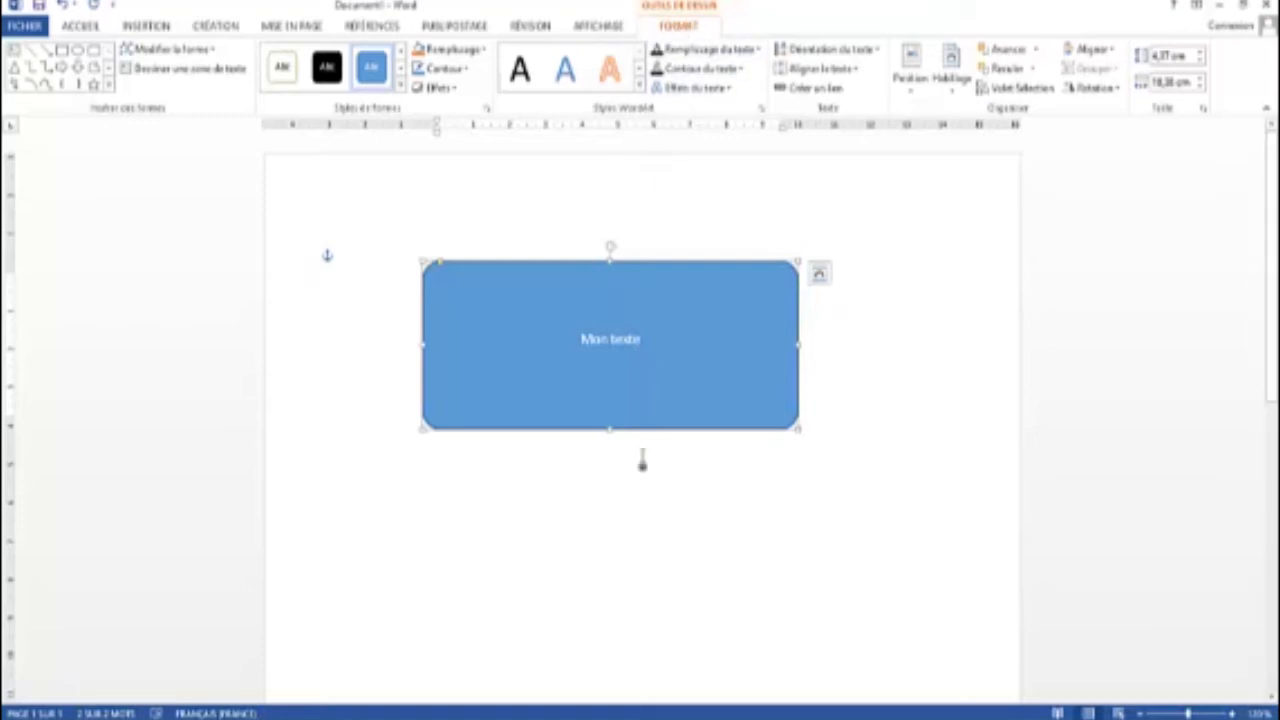
pyautogui.click(643, 480)
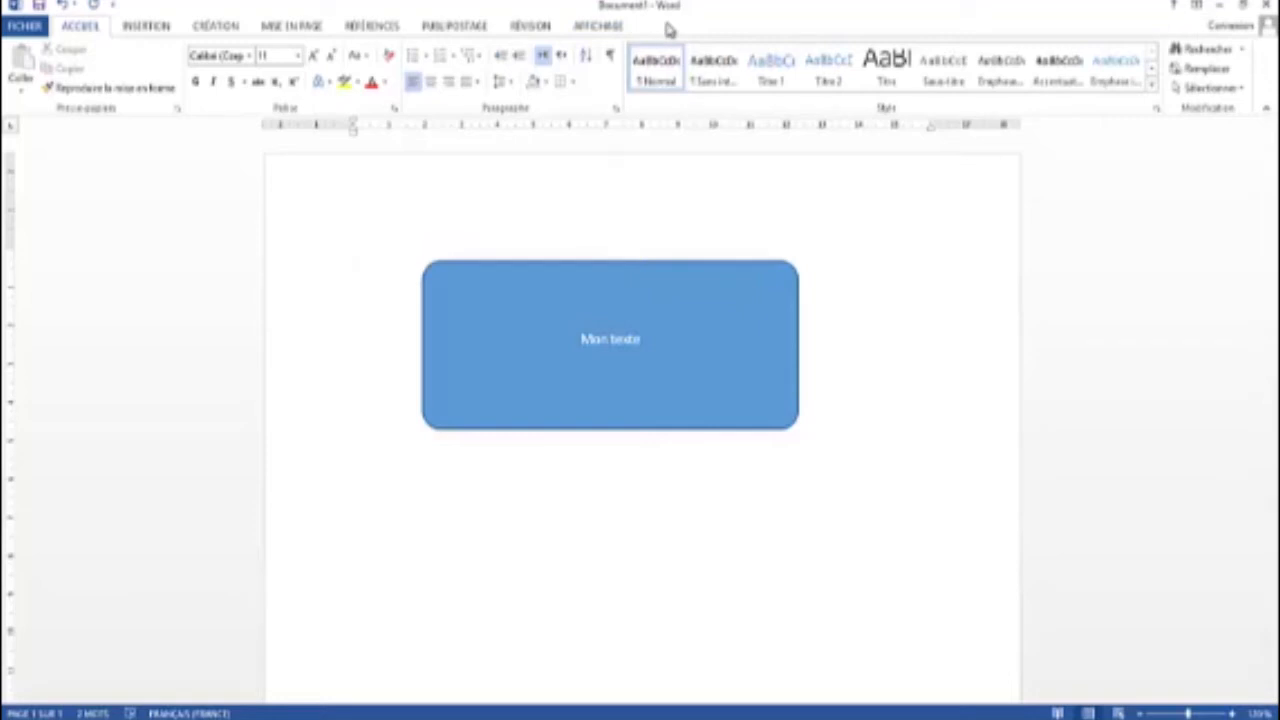
# Fill the rounded rectangle with the darkest green theme colour.
pyautogui.click(584, 343)
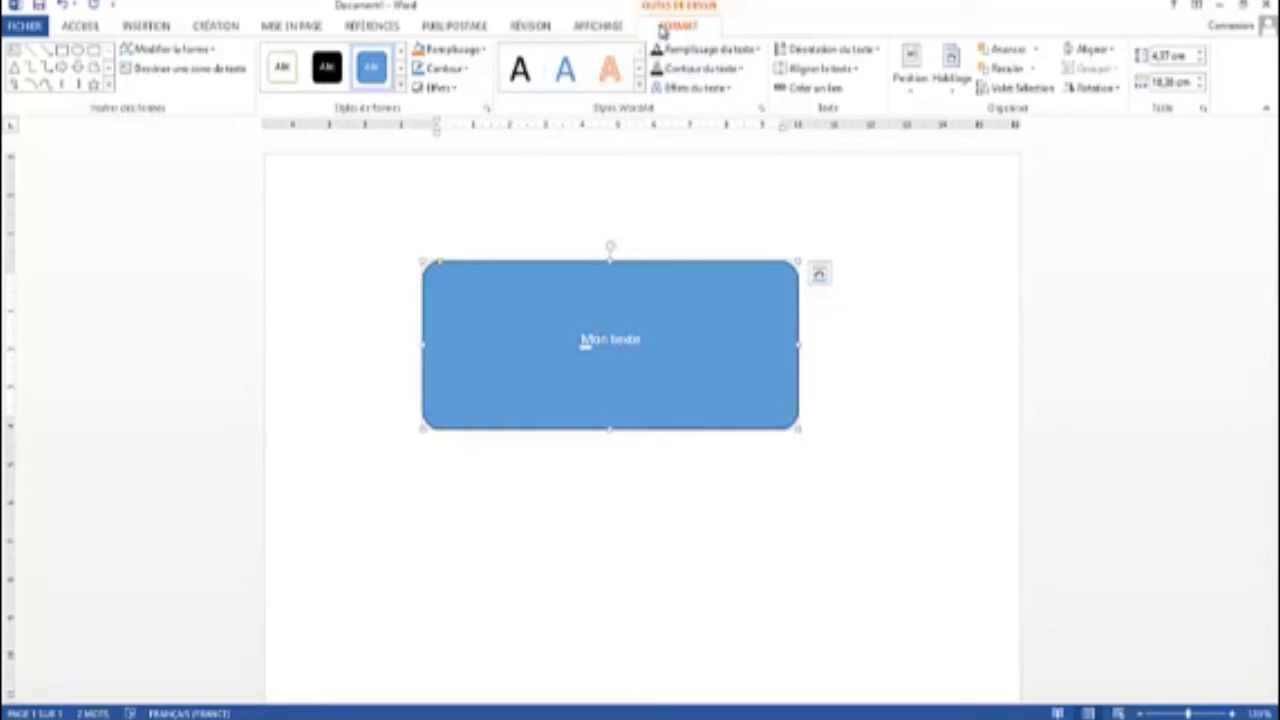
pyautogui.click(485, 52)
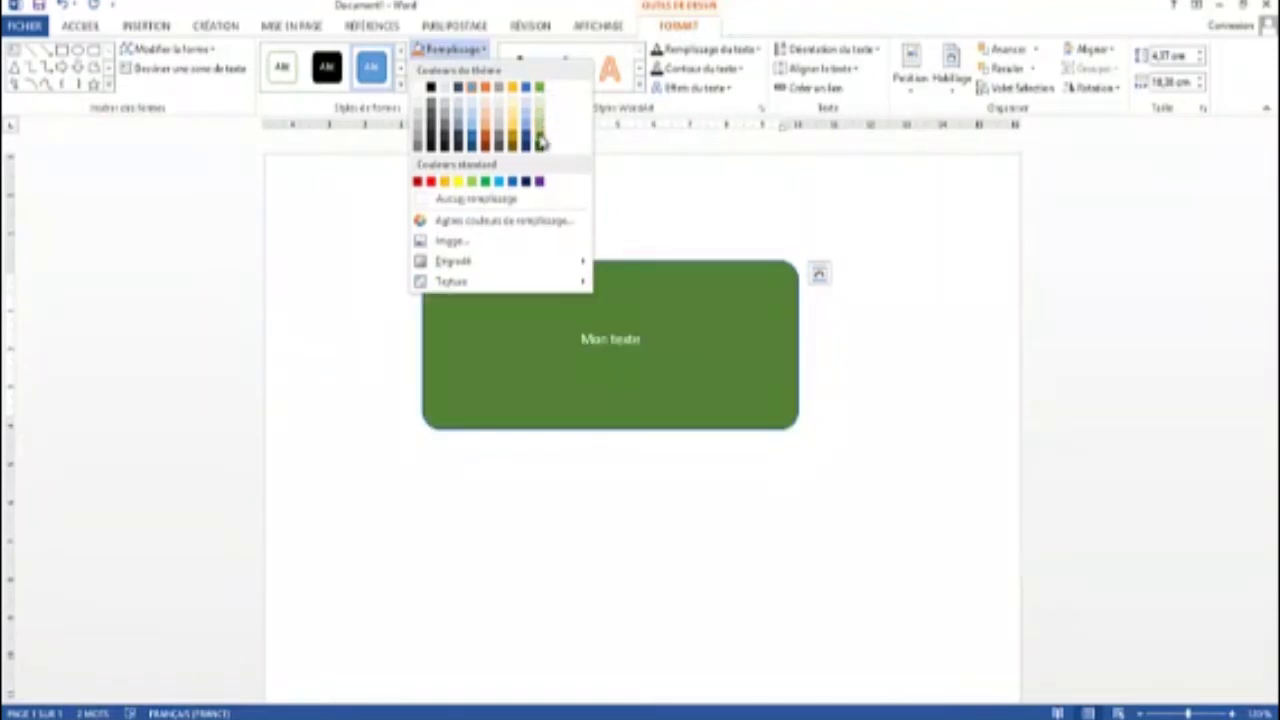
pyautogui.click(540, 142)
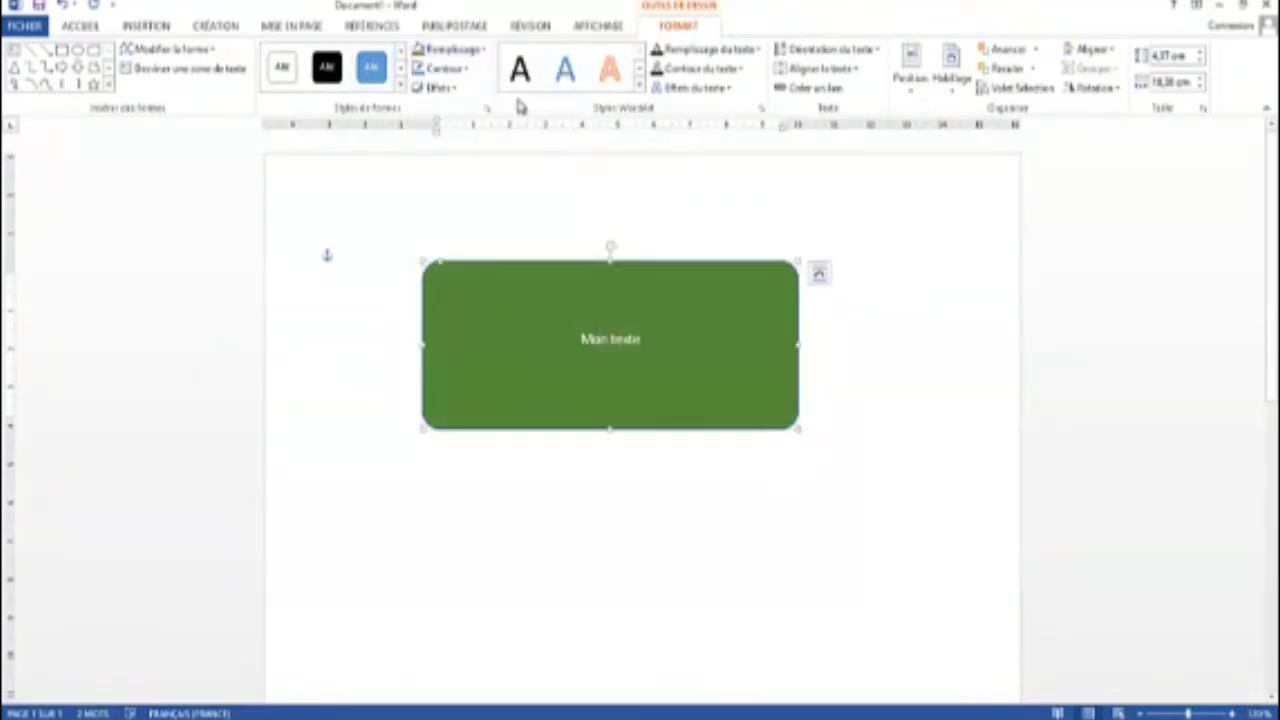
# Change the rectangle's fill to a custom light green mixed in the colour palette.
pyautogui.click(486, 52)
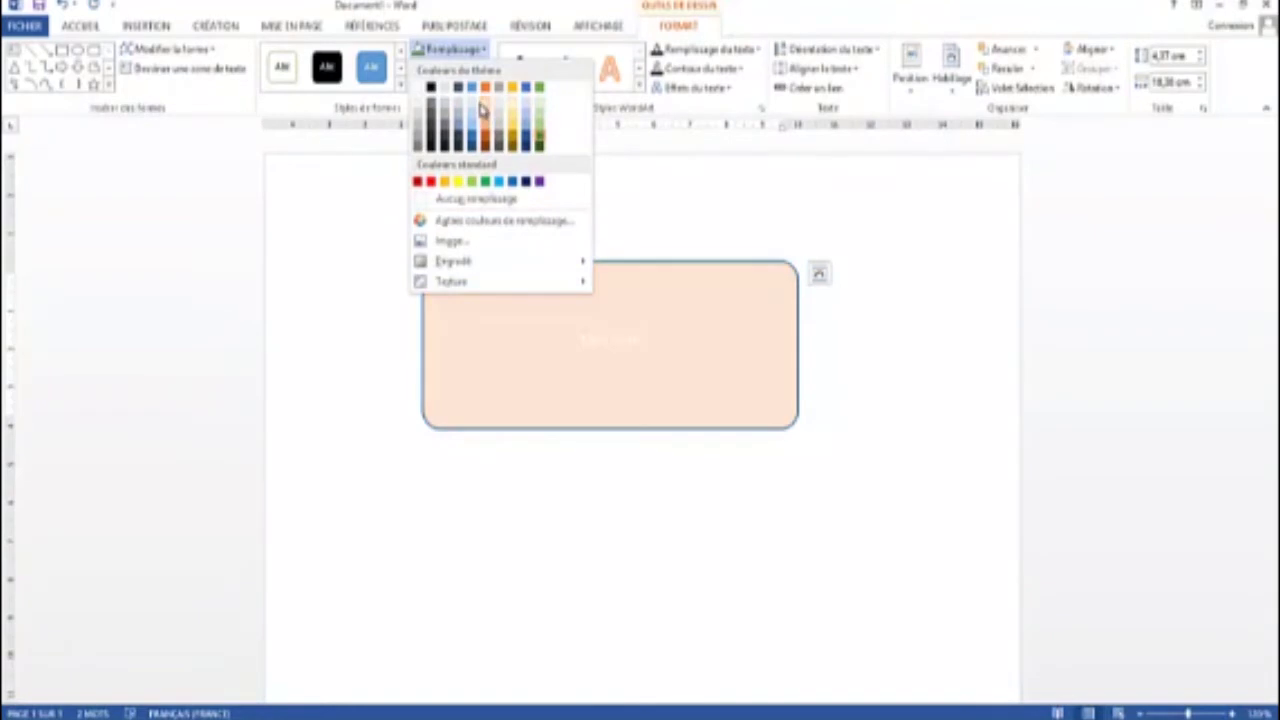
pyautogui.click(490, 222)
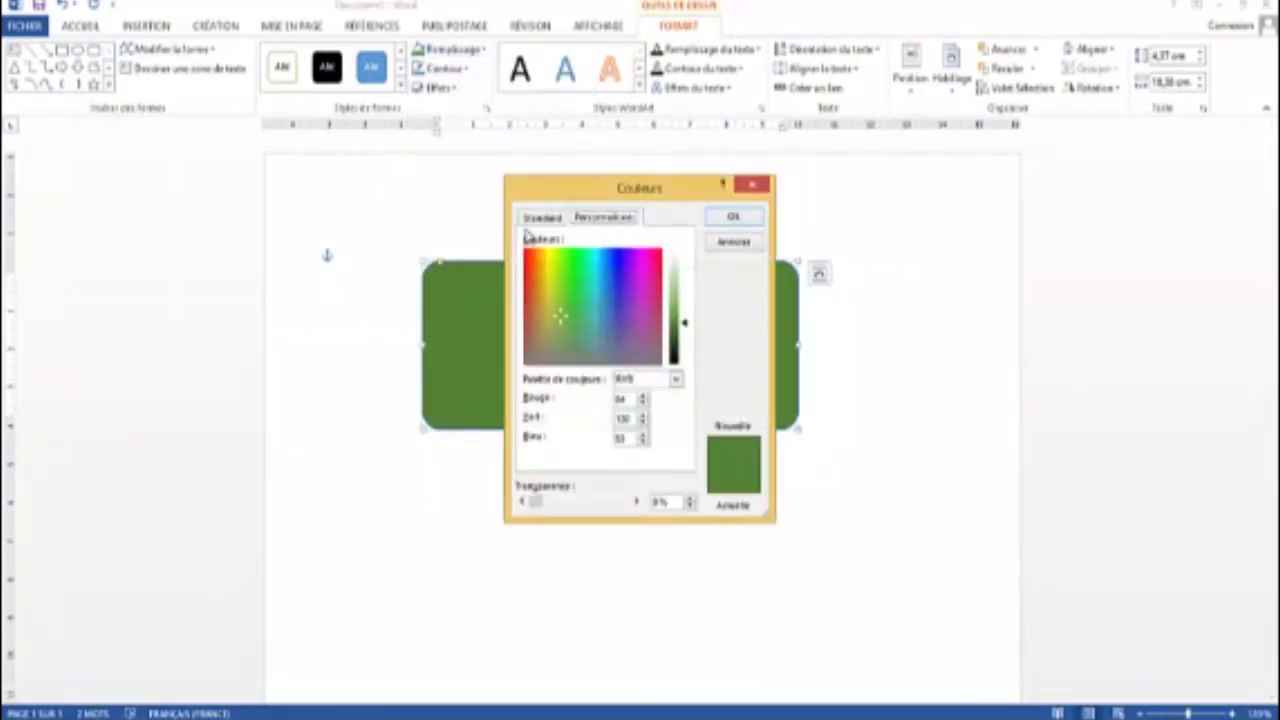
pyautogui.moveTo(551, 286); pyautogui.dragTo(611, 276)
pyautogui.moveTo(685, 330); pyautogui.dragTo(557, 281)
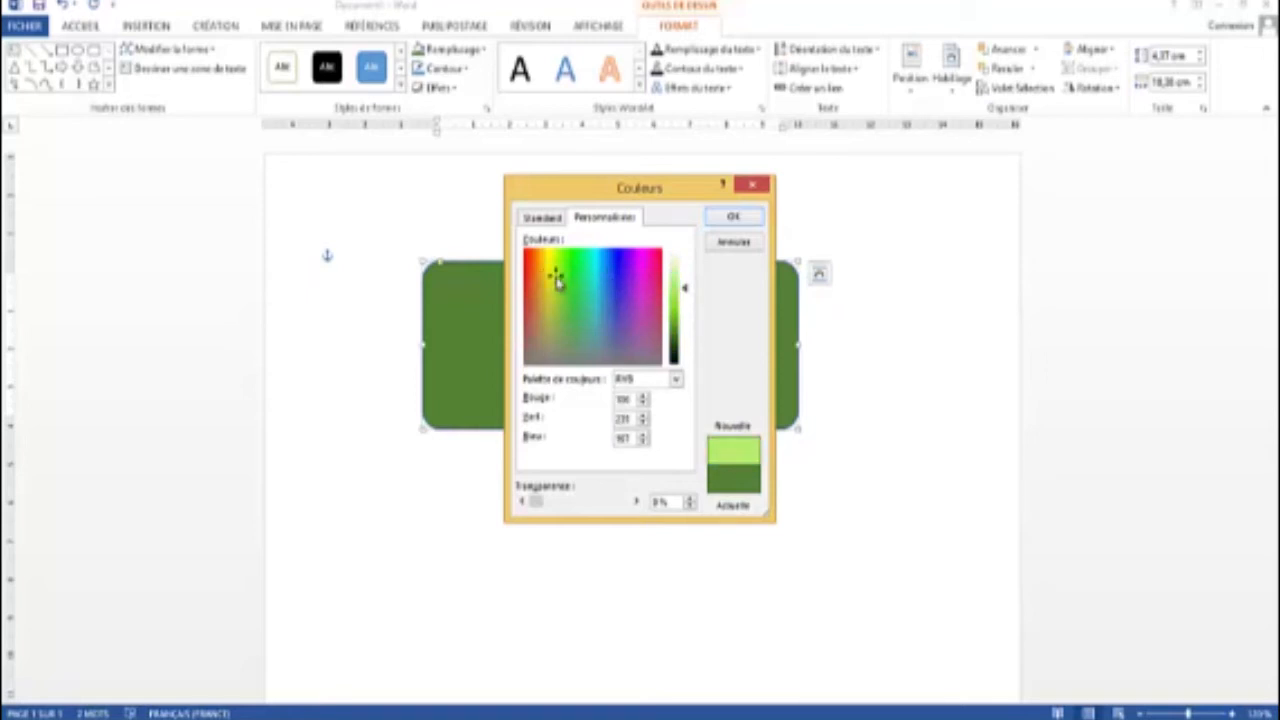
pyautogui.click(732, 217)
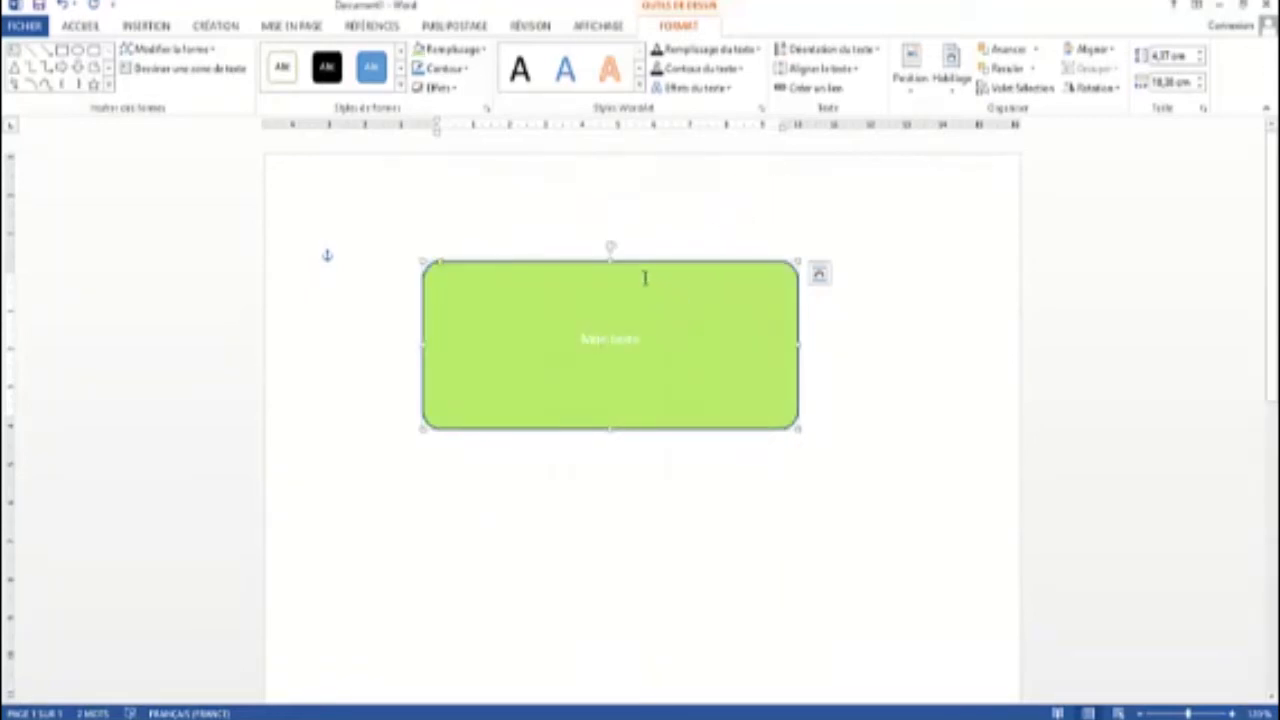
# Fill the shape with the red rose picture from a Bing search for "rose" and resize it to about 8.5 cm high by 6.3 cm wide.
pyautogui.click(485, 50)
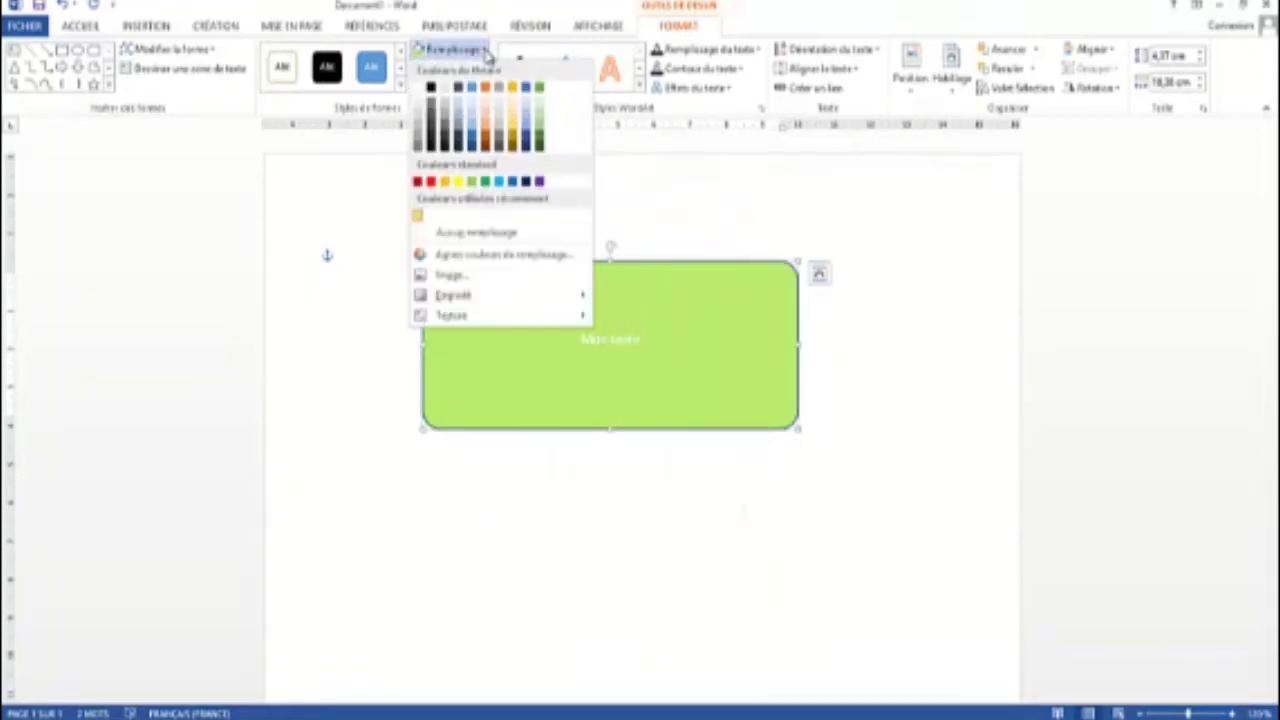
pyautogui.click(452, 276)
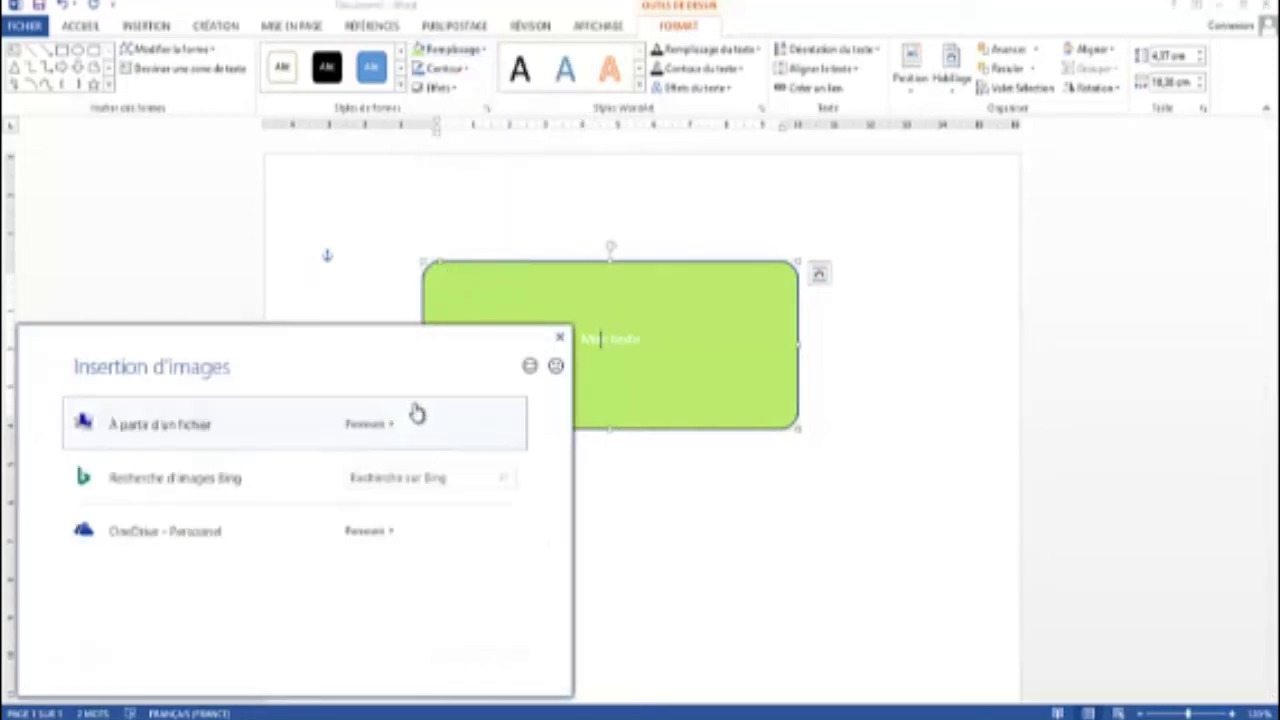
pyautogui.click(402, 476)
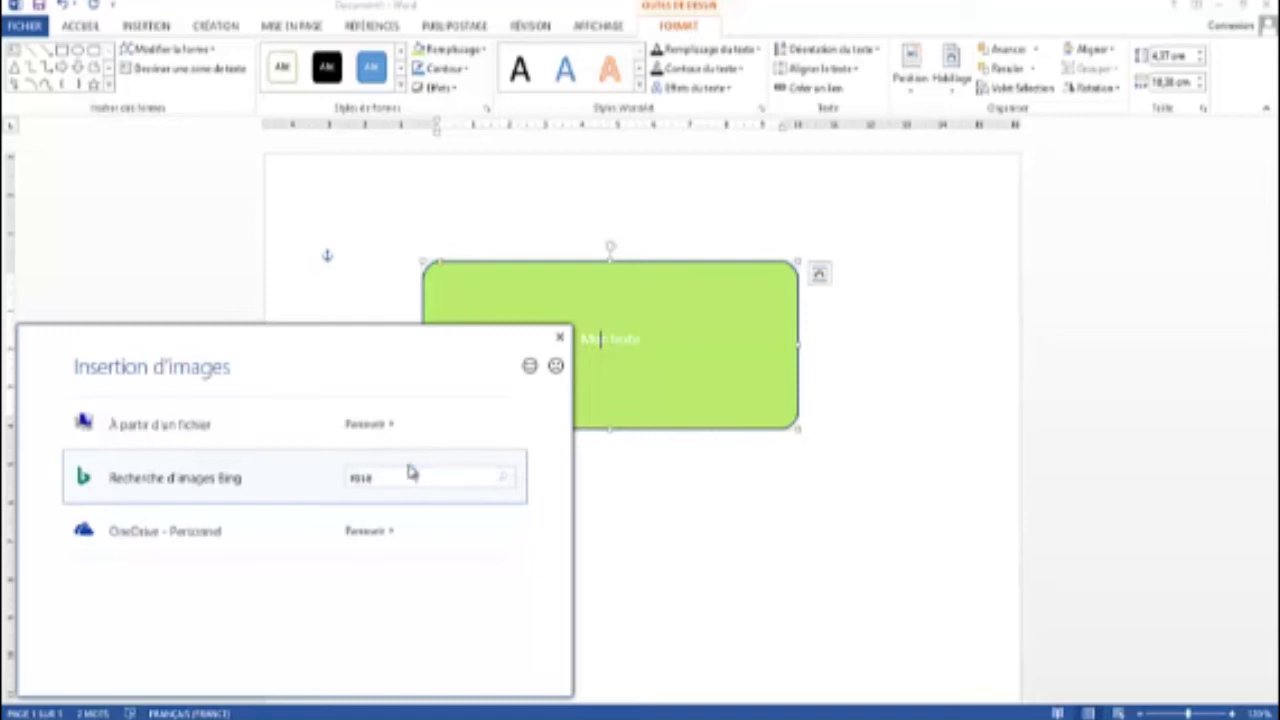
pyautogui.press('Return')
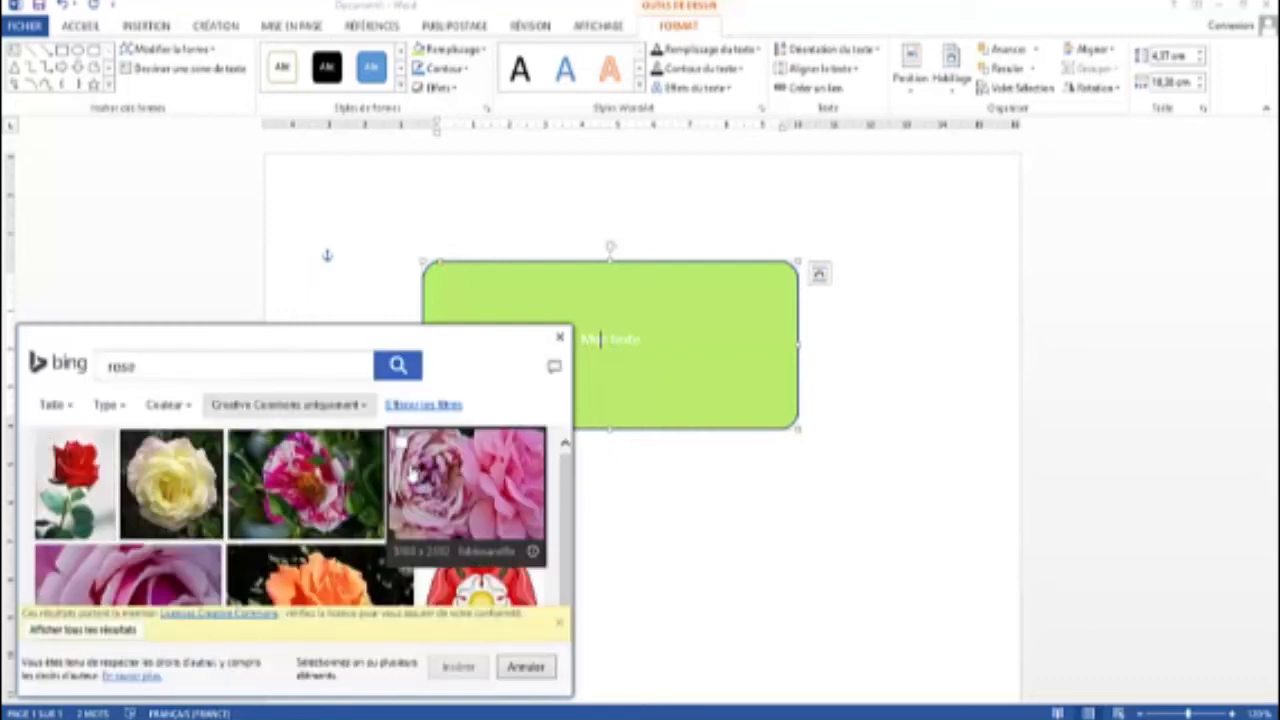
pyautogui.click(91, 490)
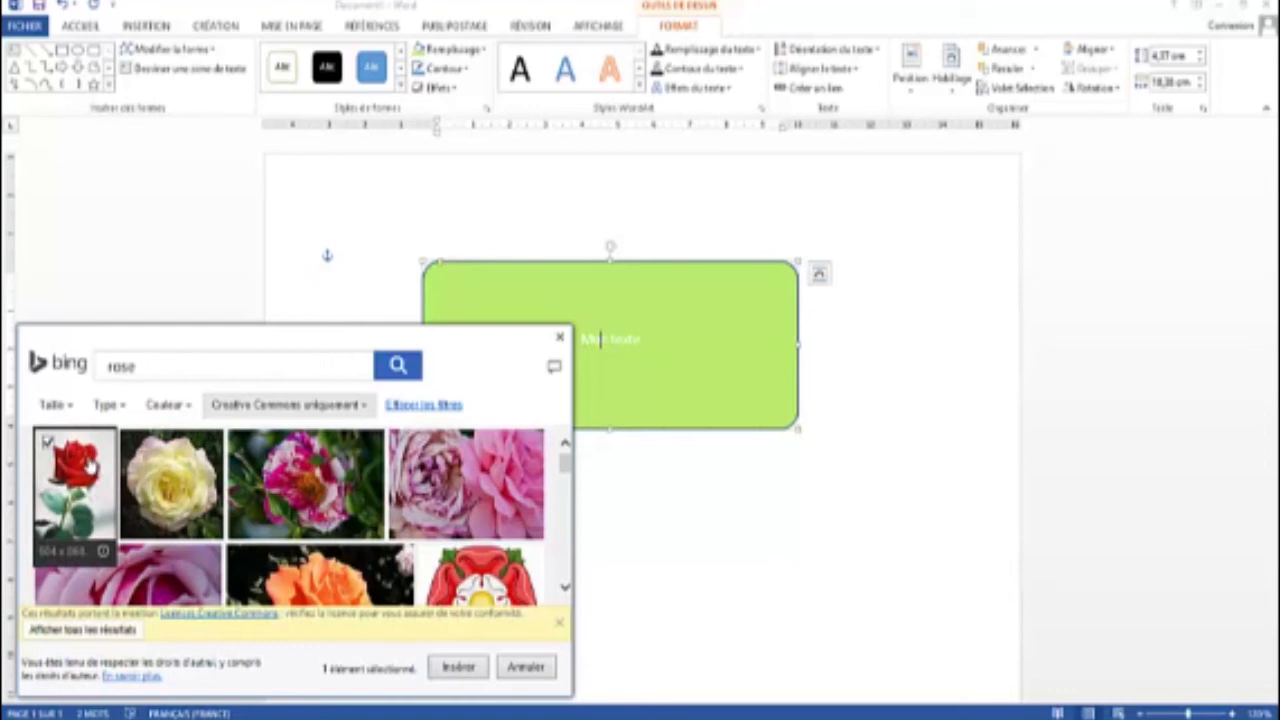
pyautogui.click(460, 667)
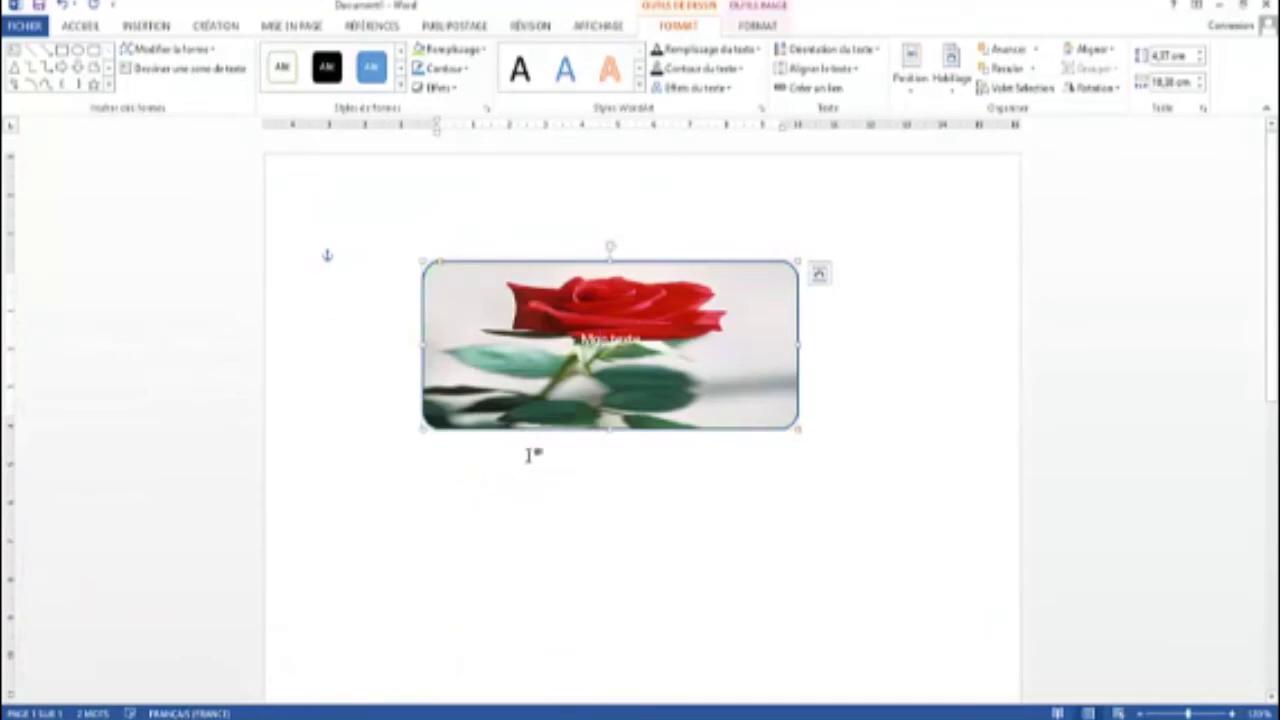
pyautogui.moveTo(610, 428); pyautogui.dragTo(610, 587)
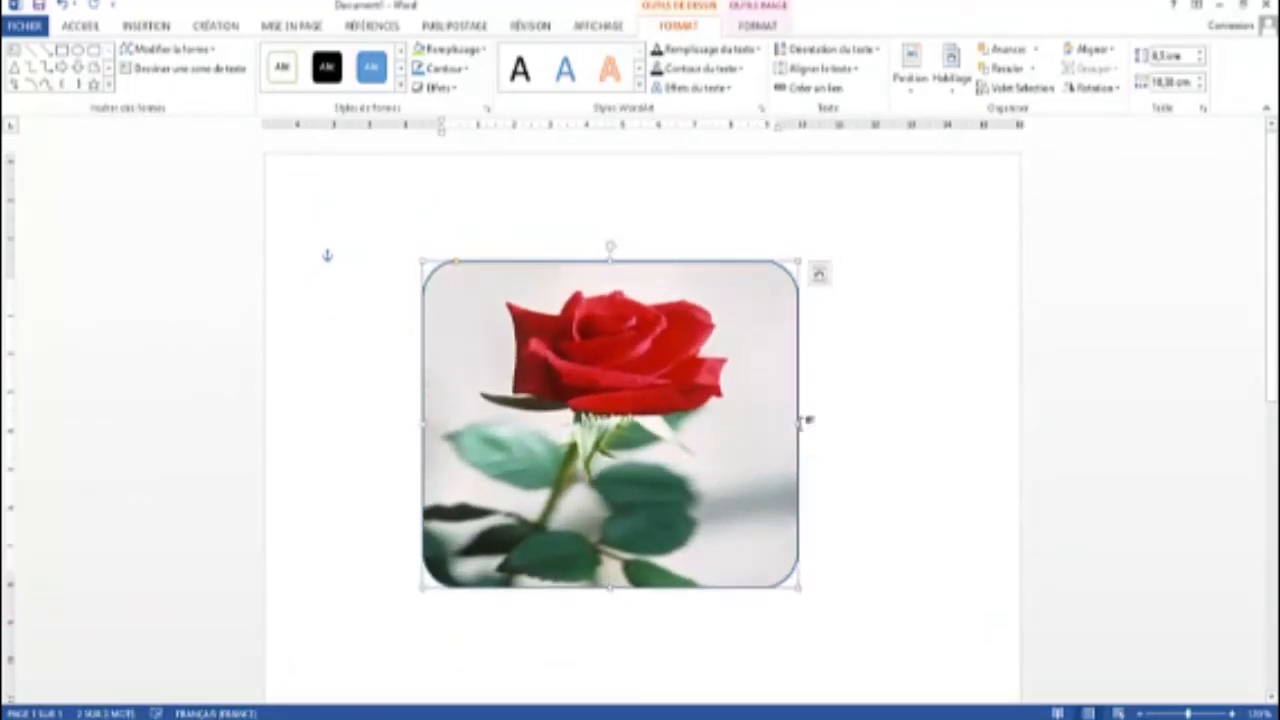
pyautogui.moveTo(799, 423); pyautogui.dragTo(652, 422)
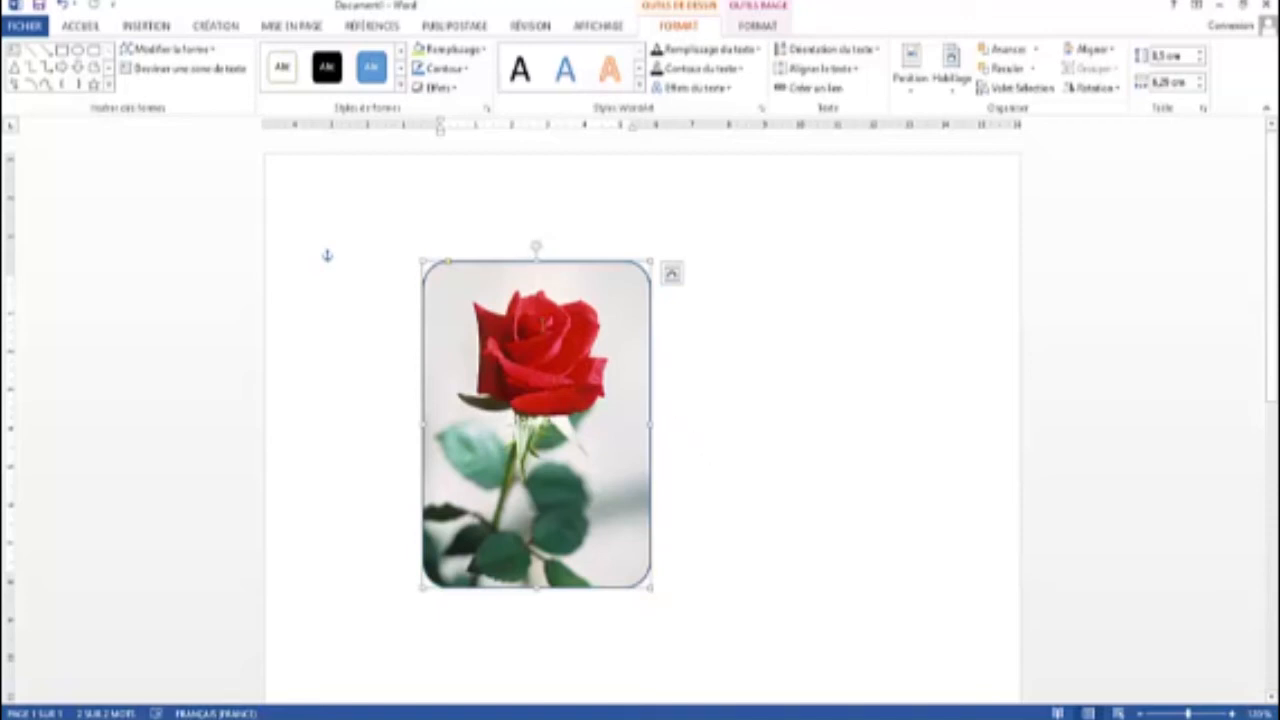
# Select the text inside the rose-filled shape and set its font colour to the black theme colour.
pyautogui.moveTo(560, 418); pyautogui.dragTo(540, 576)
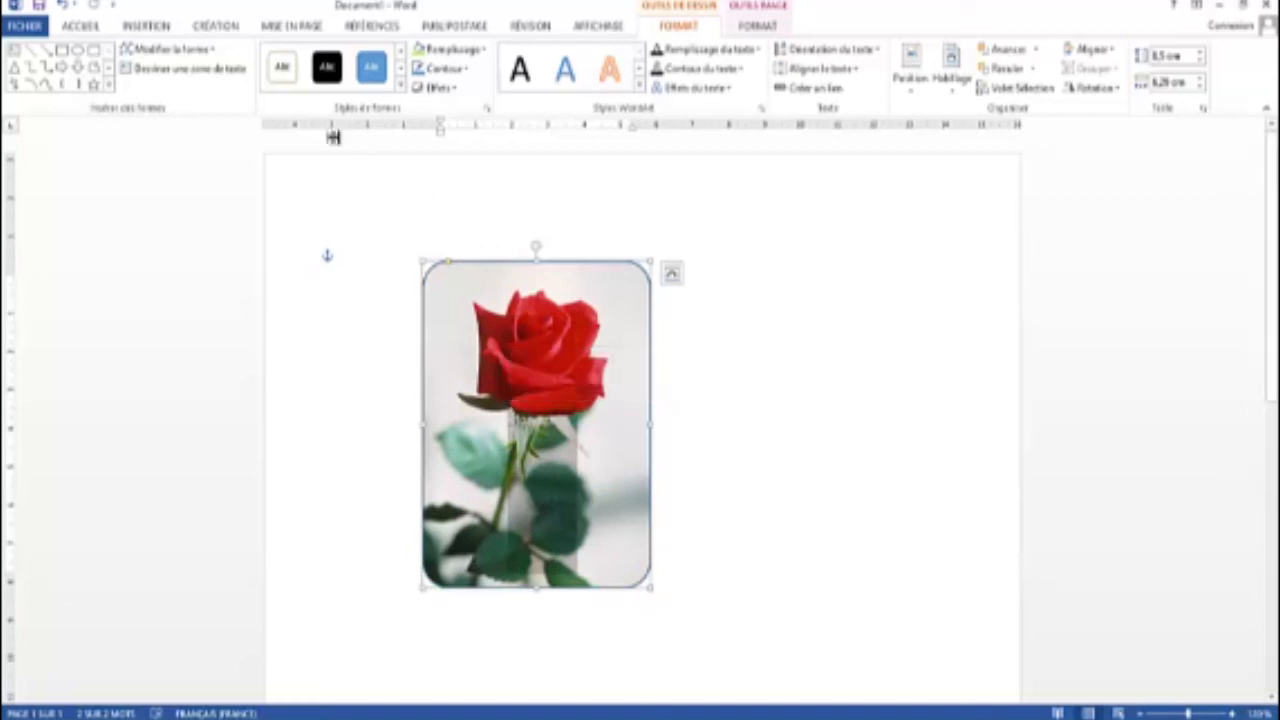
pyautogui.click(94, 28)
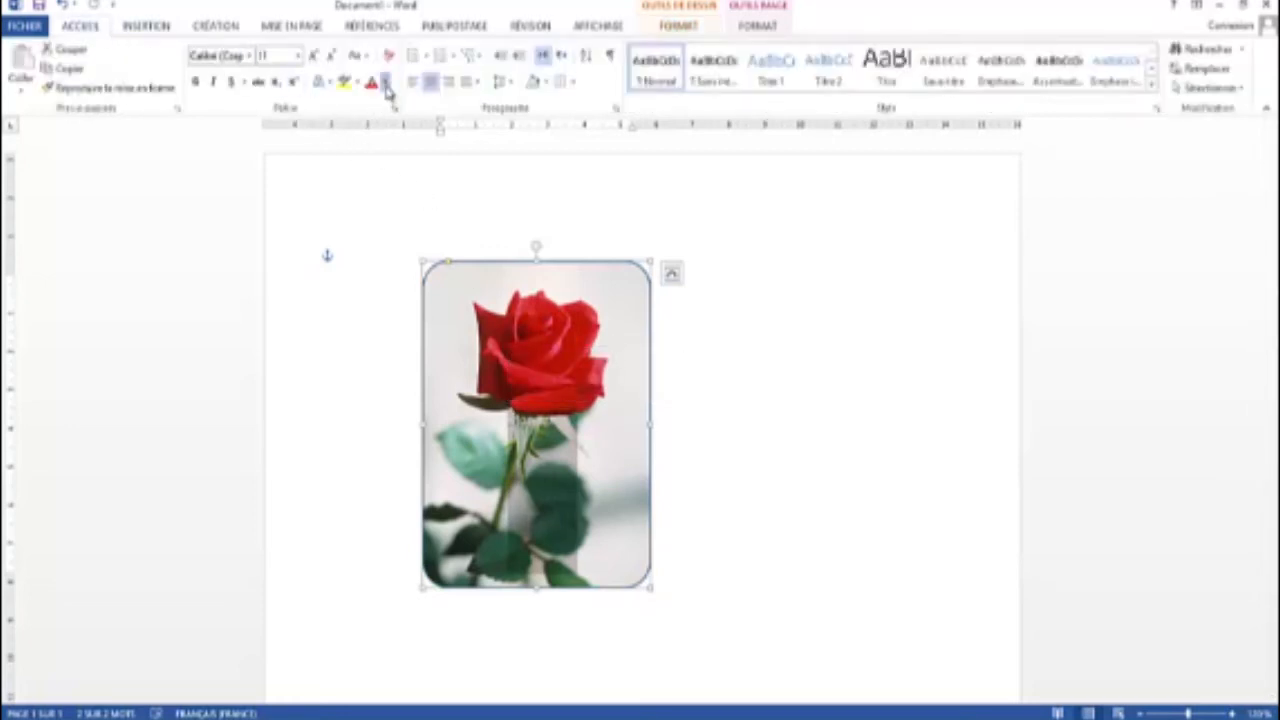
pyautogui.click(384, 82)
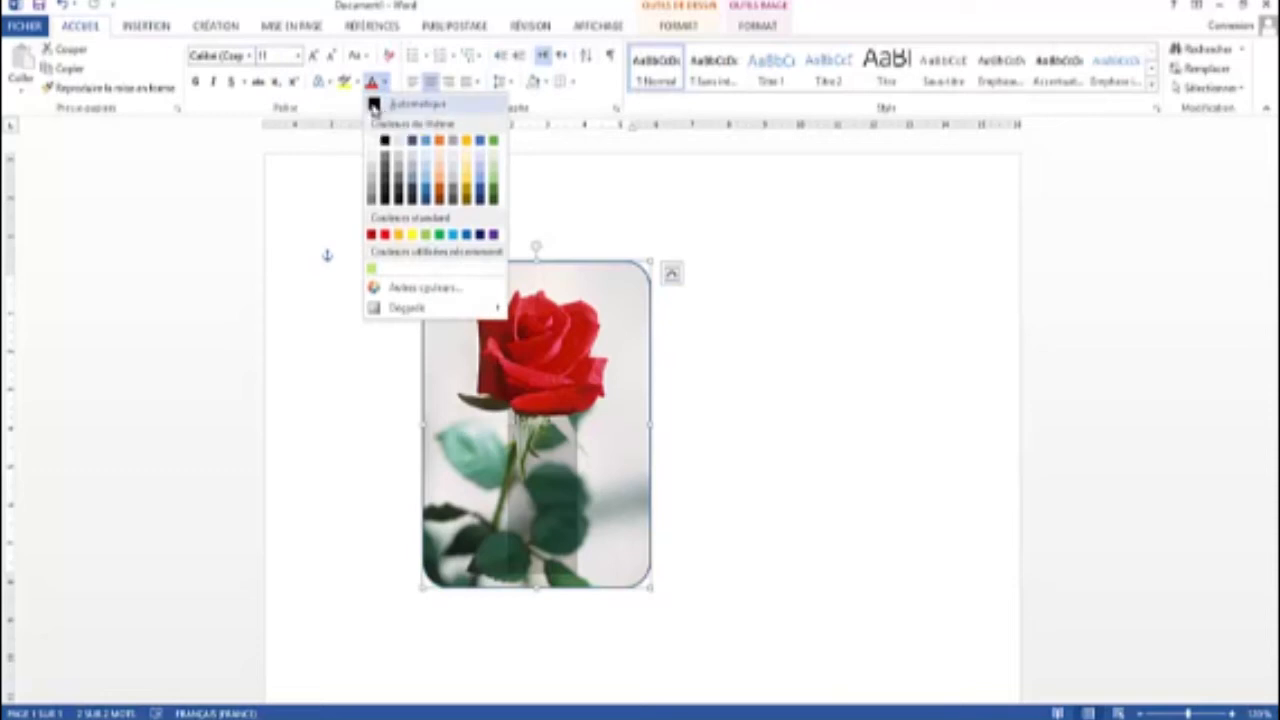
pyautogui.click(374, 105)
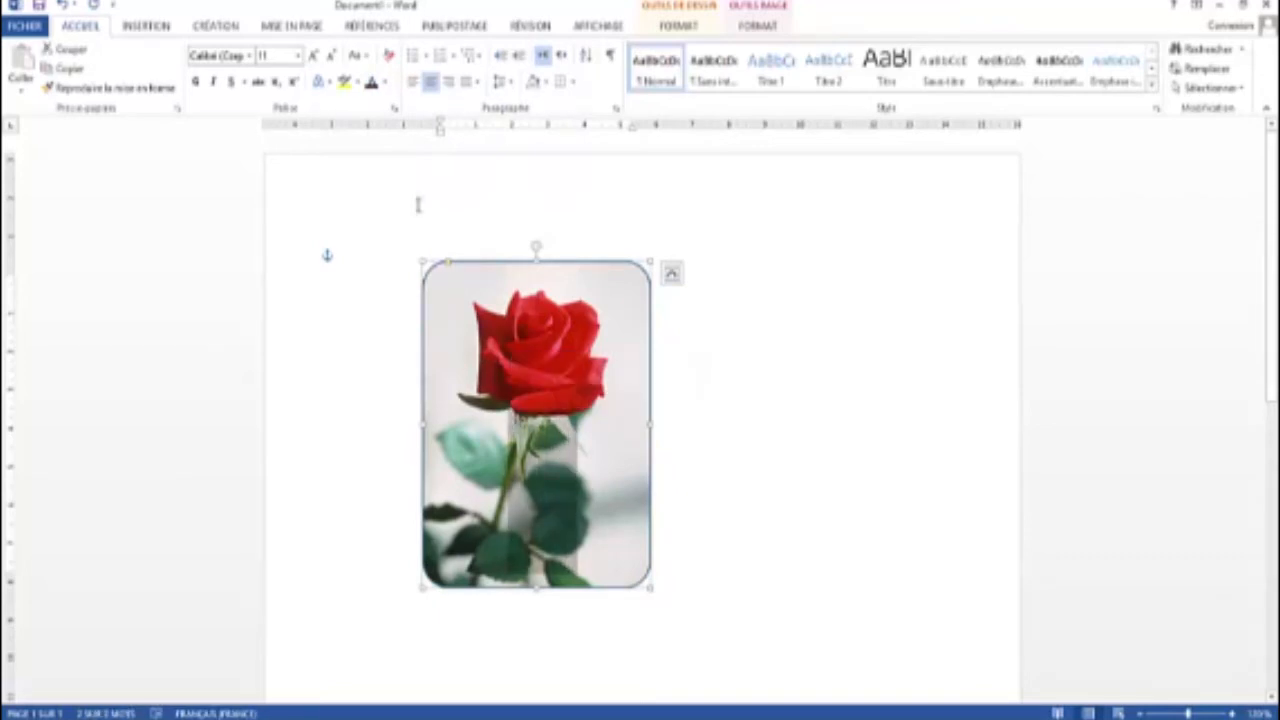
pyautogui.click(384, 83)
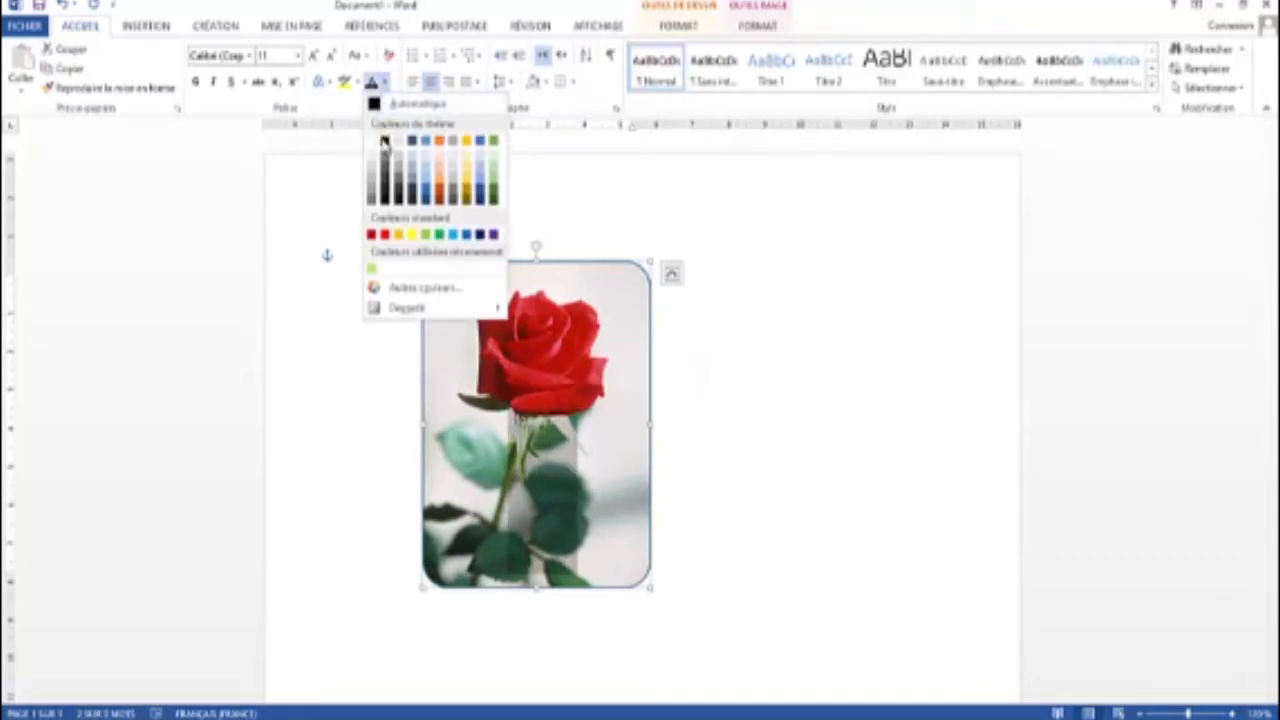
pyautogui.click(384, 141)
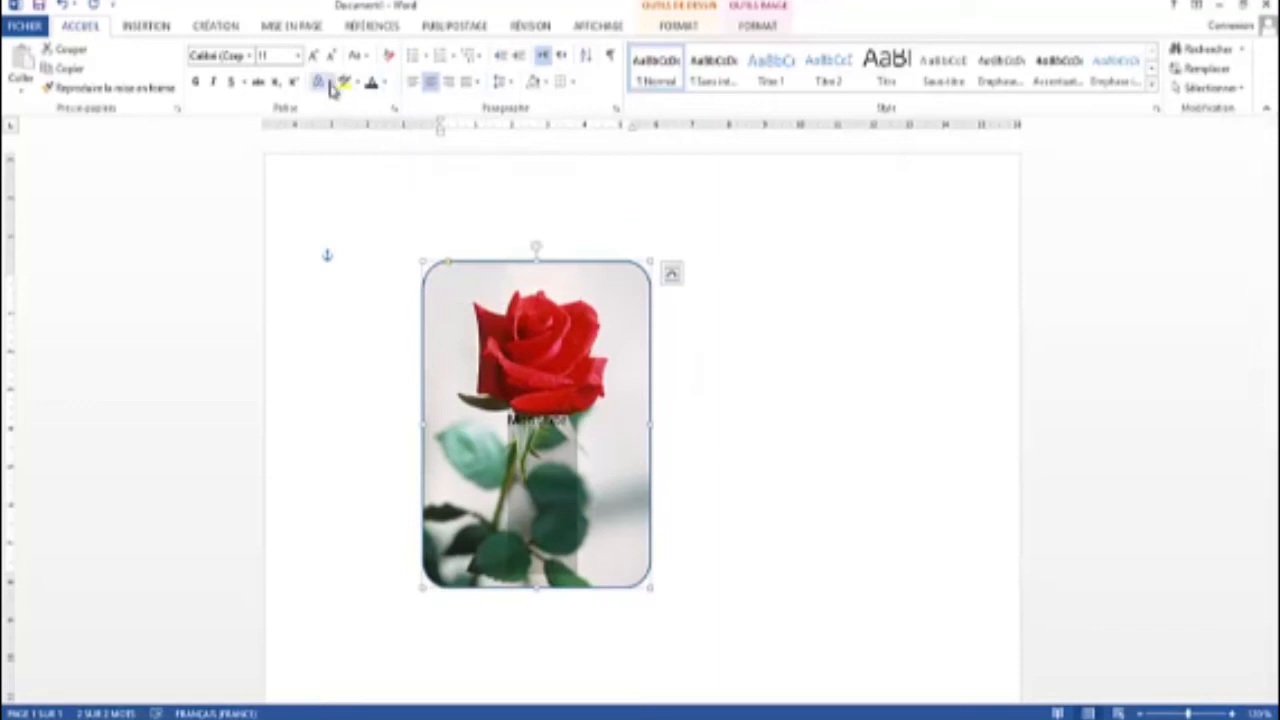
# Enlarge the selected "Mon texte" to 22 pt, make it bold and deselect the shape.
pyautogui.click(314, 56)
pyautogui.click(314, 56)
pyautogui.click(314, 56)
pyautogui.click(314, 56)
pyautogui.click(314, 56)
pyautogui.click(196, 82)
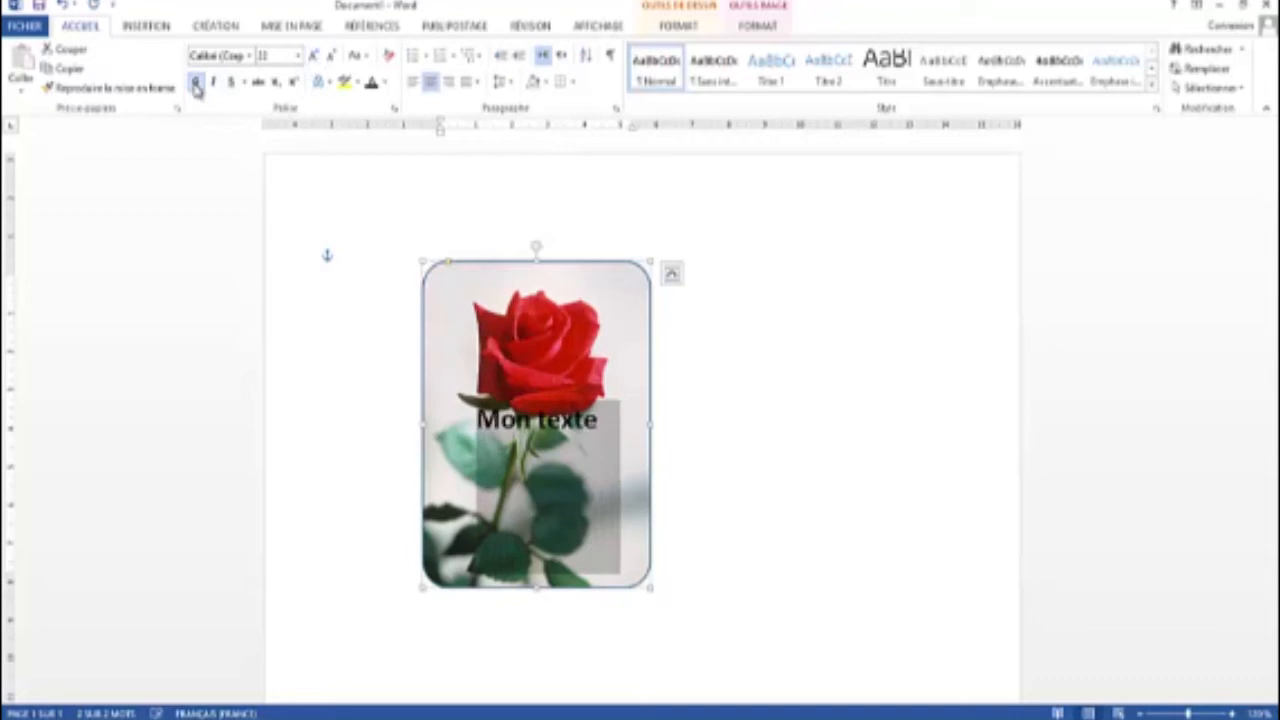
pyautogui.click(709, 382)
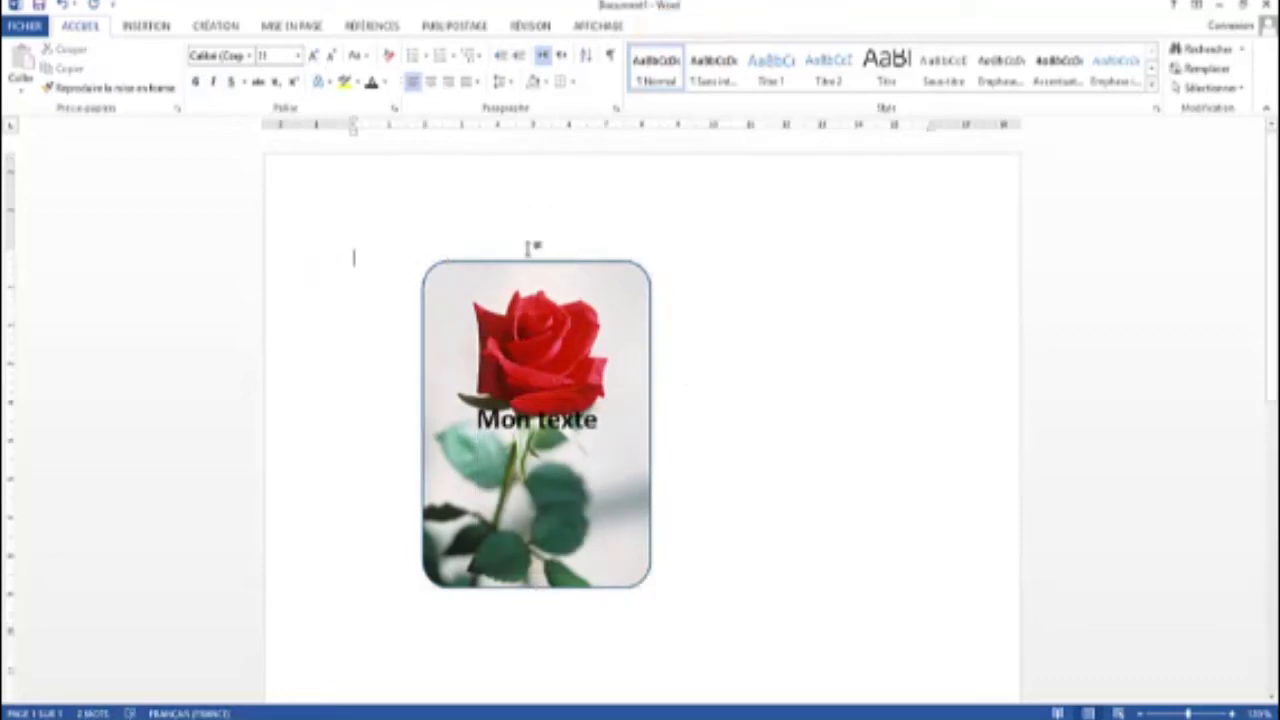
# Open the advanced gradient options for the rose-filled shape, widen the formatting pane and change the fill to a gradient.
pyautogui.click(572, 275)
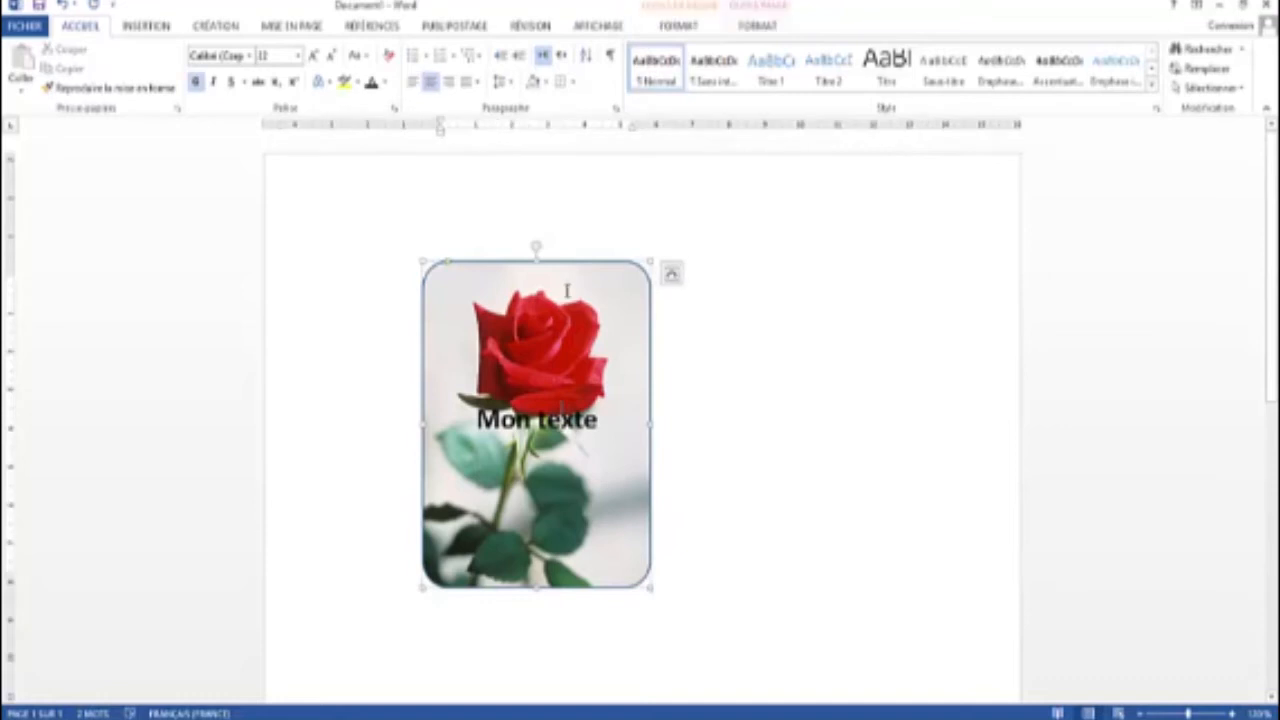
pyautogui.click(757, 27)
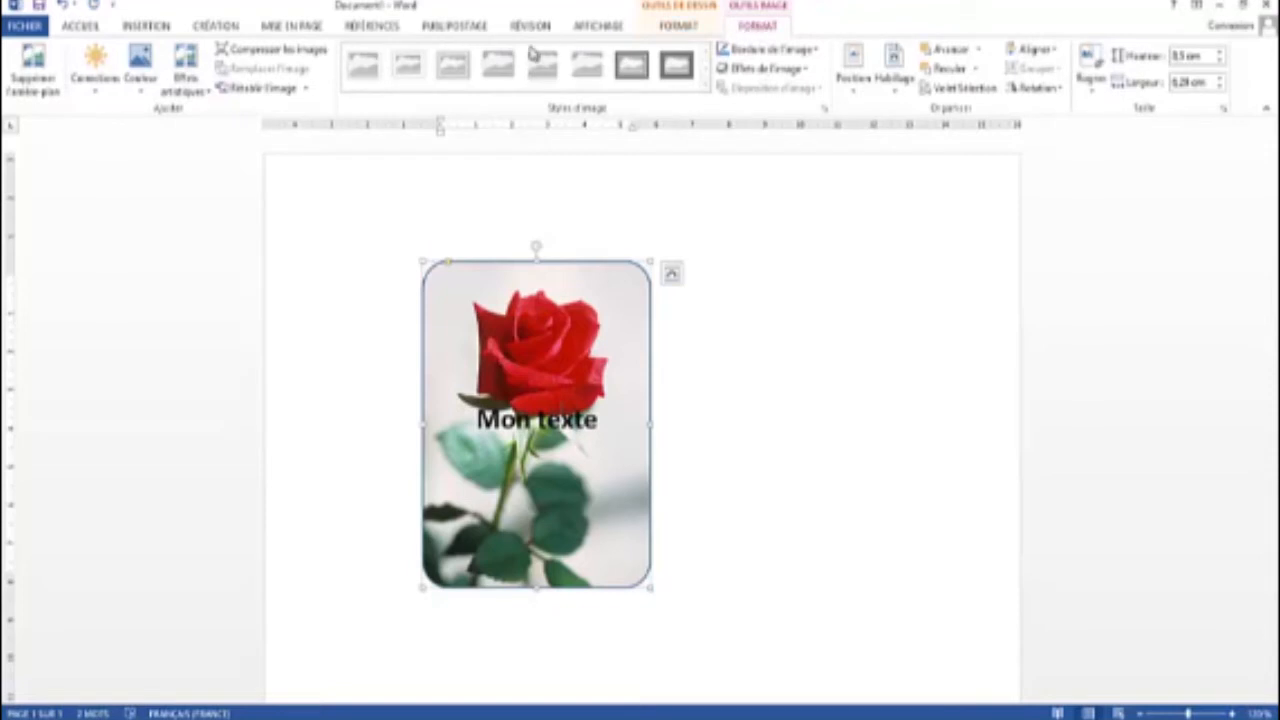
pyautogui.click(688, 30)
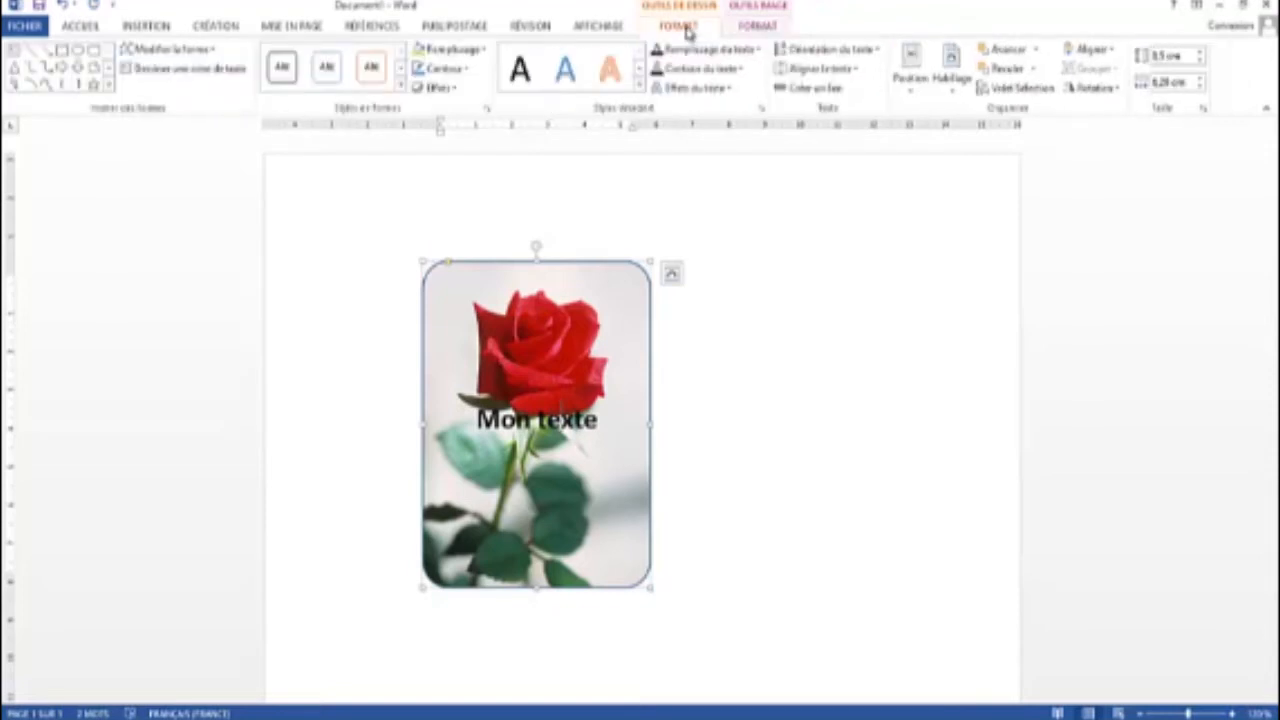
pyautogui.click(458, 50)
pyautogui.moveTo(456, 299)
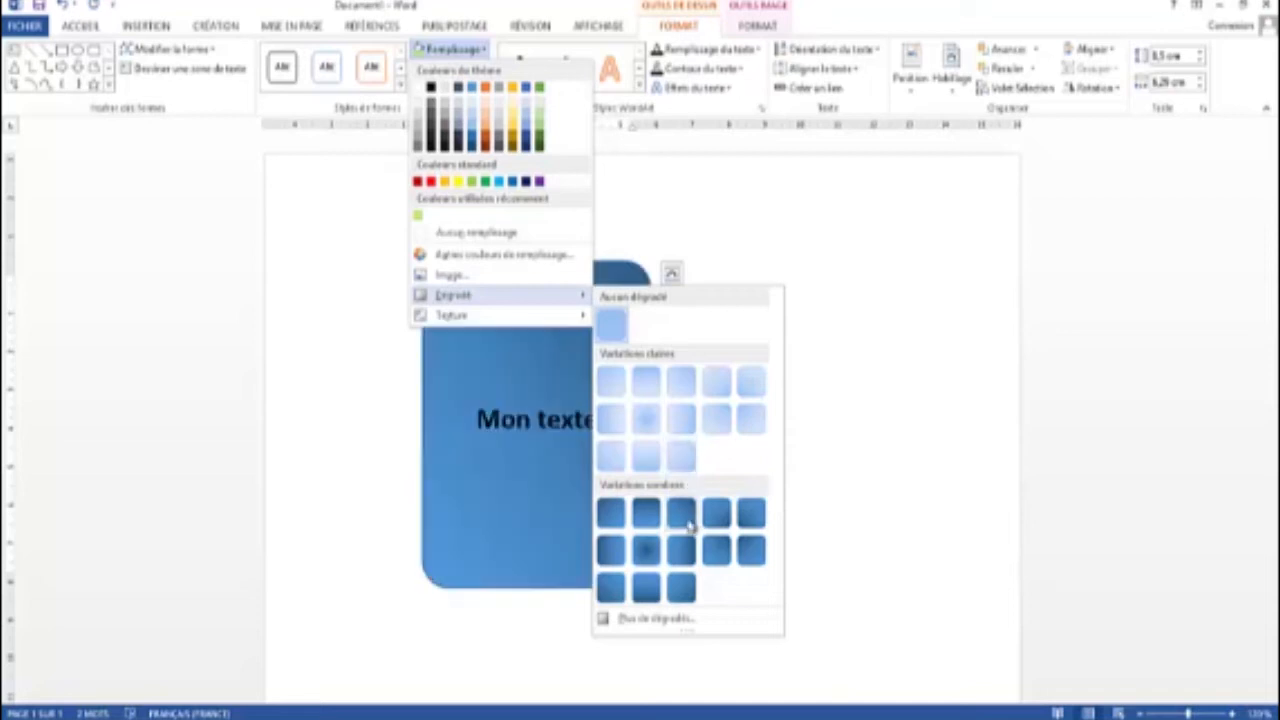
pyautogui.click(681, 624)
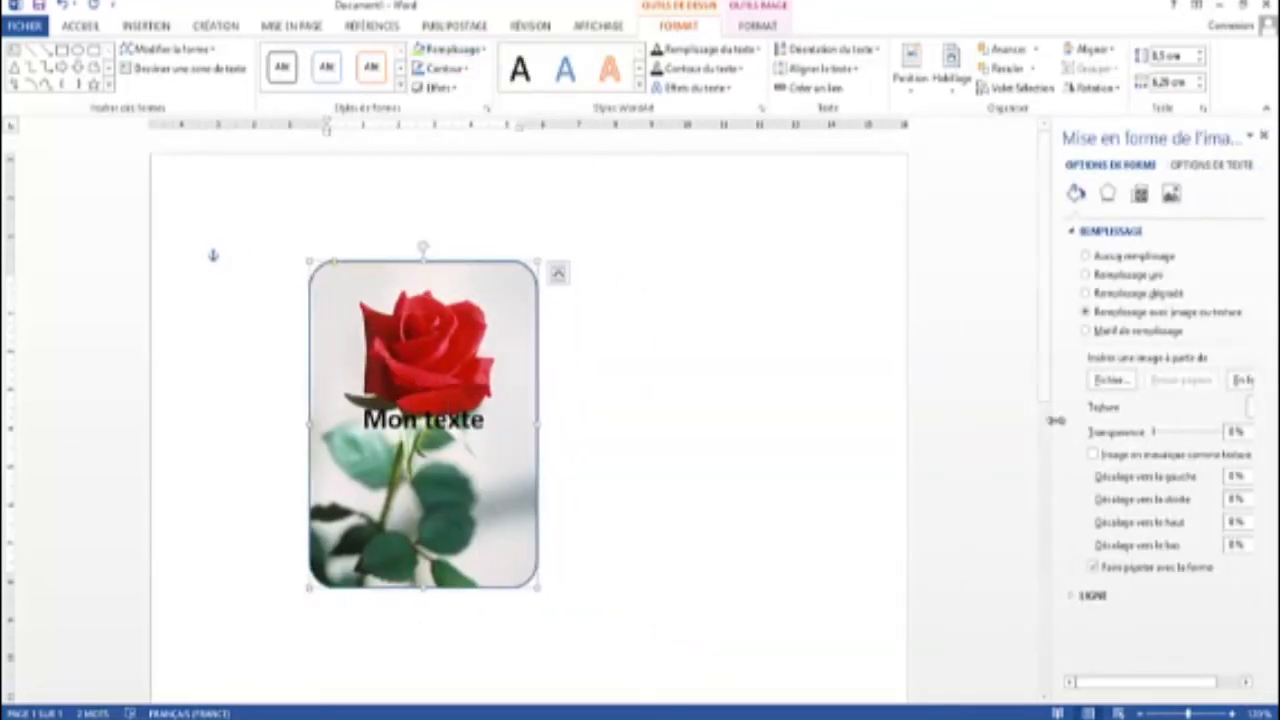
pyautogui.moveTo(1046, 410); pyautogui.dragTo(985, 409)
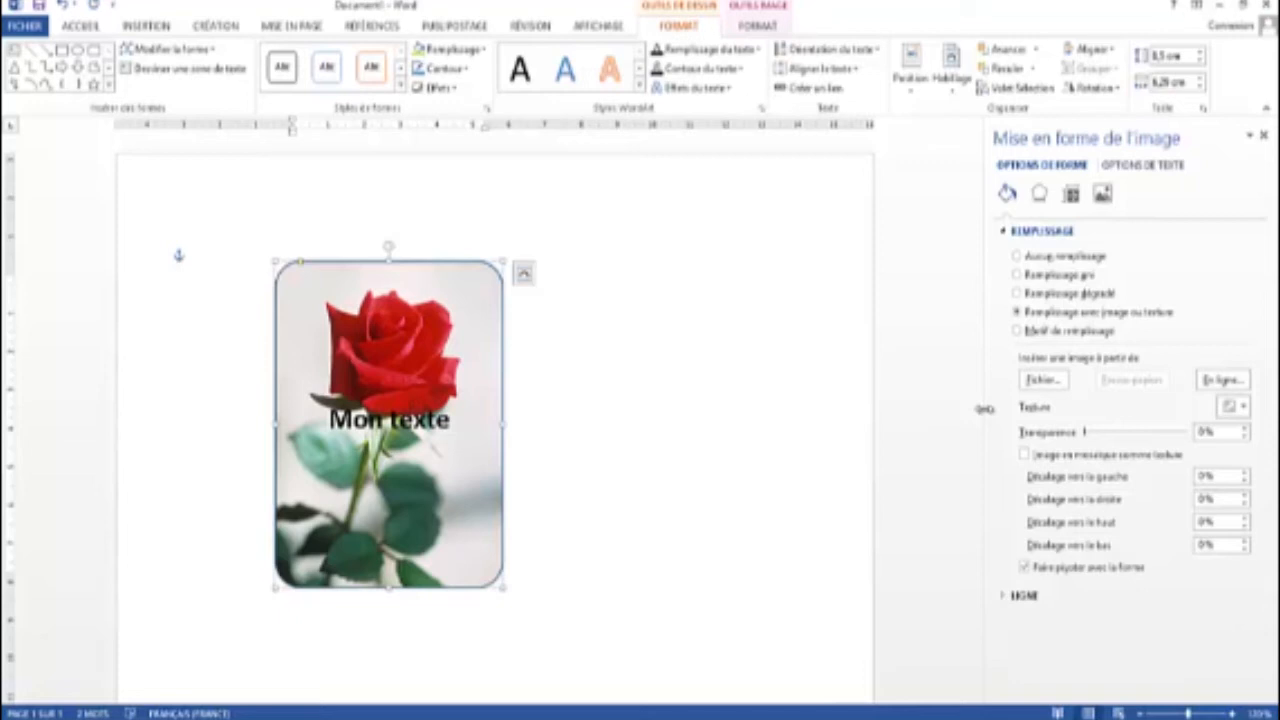
pyautogui.click(1017, 293)
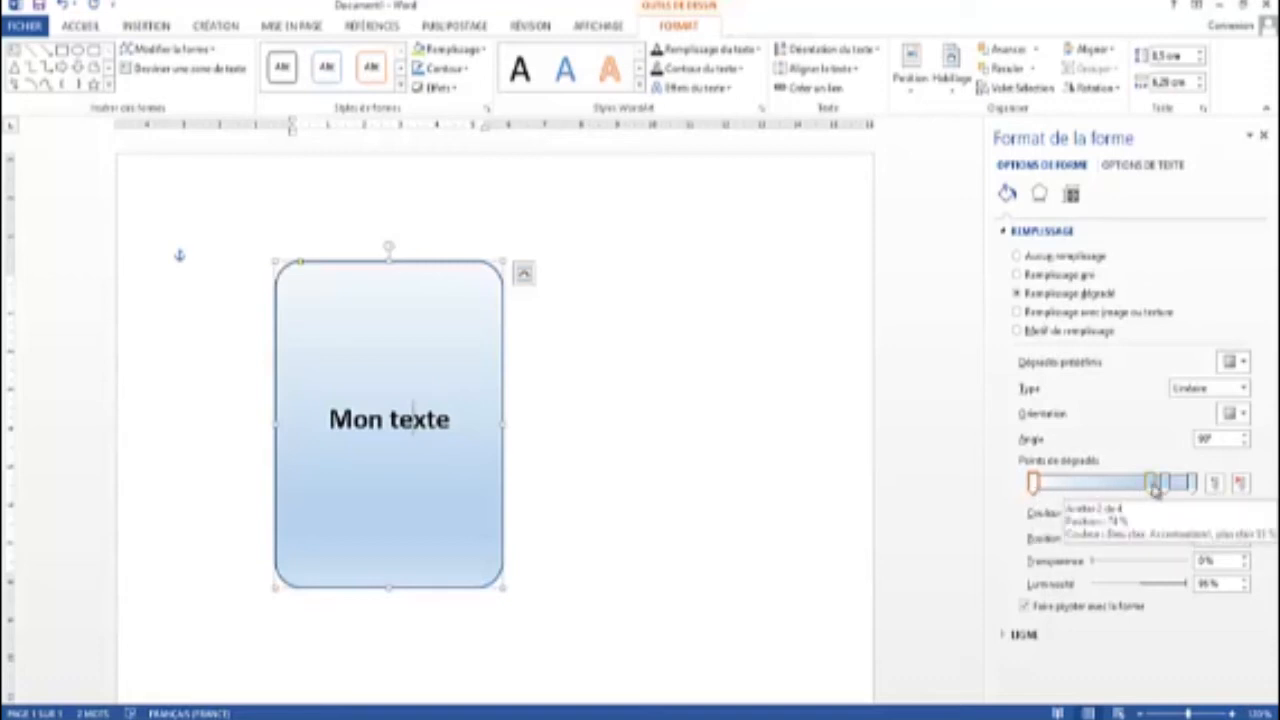
# Adjust the intermediate gradient stops and remove them so that only the start and end stops remain.
pyautogui.moveTo(1153, 487)
pyautogui.mouseDown()
pyautogui.moveTo(1083, 491)
pyautogui.moveTo(1158, 487)
pyautogui.moveTo(1144, 487)
pyautogui.mouseUp()
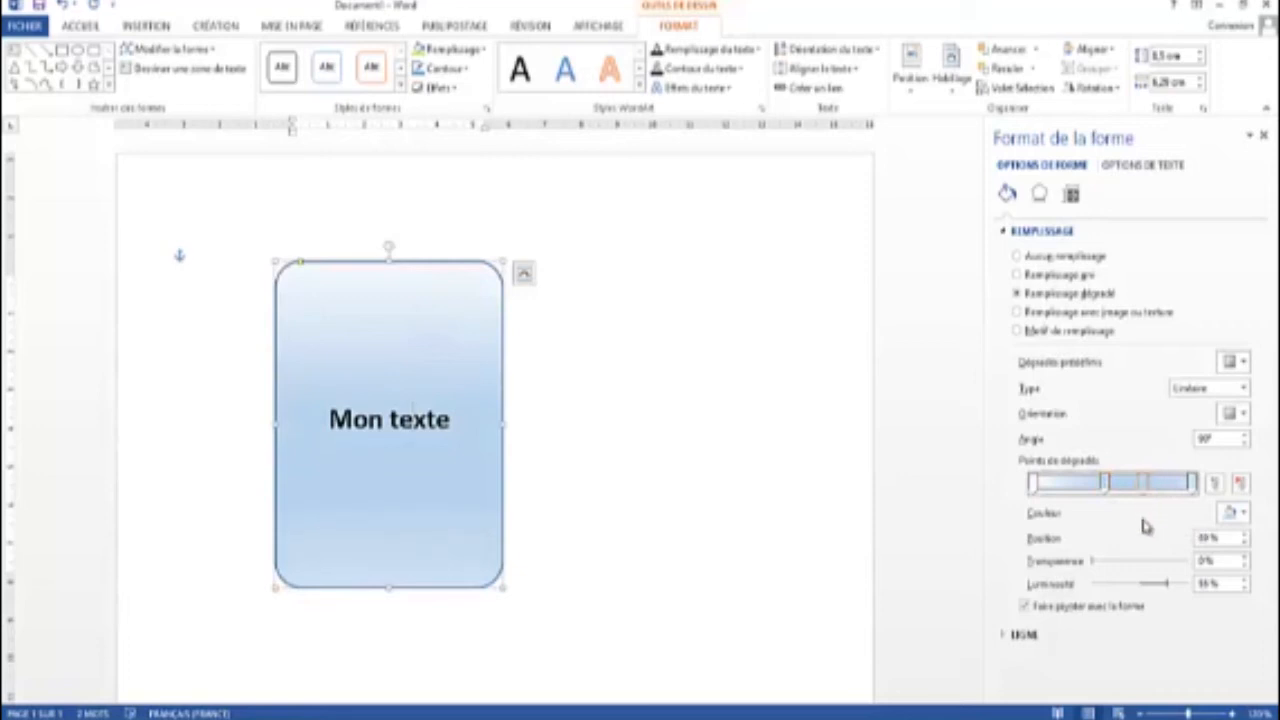
pyautogui.click(1107, 486)
pyautogui.moveTo(1108, 498); pyautogui.dragTo(1114, 528)
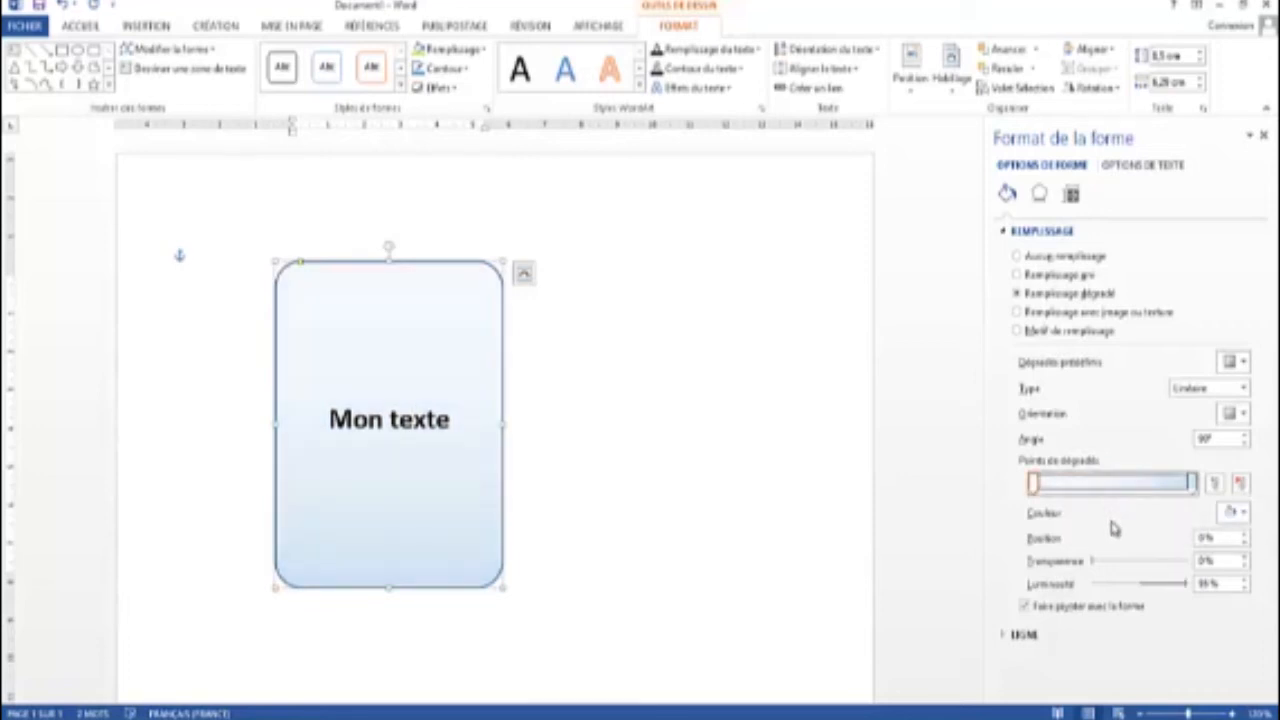
# Set the gradient's first stop to standard red and its last stop to standard green.
pyautogui.click(1031, 486)
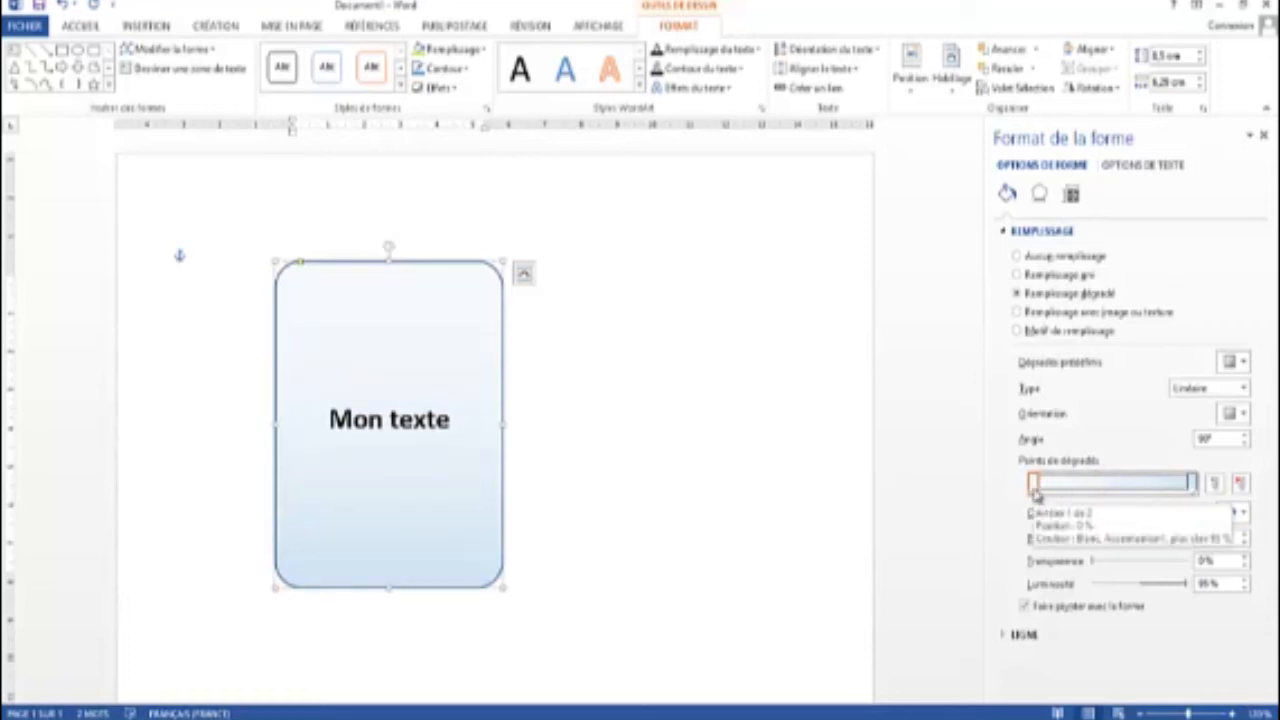
pyautogui.click(1244, 514)
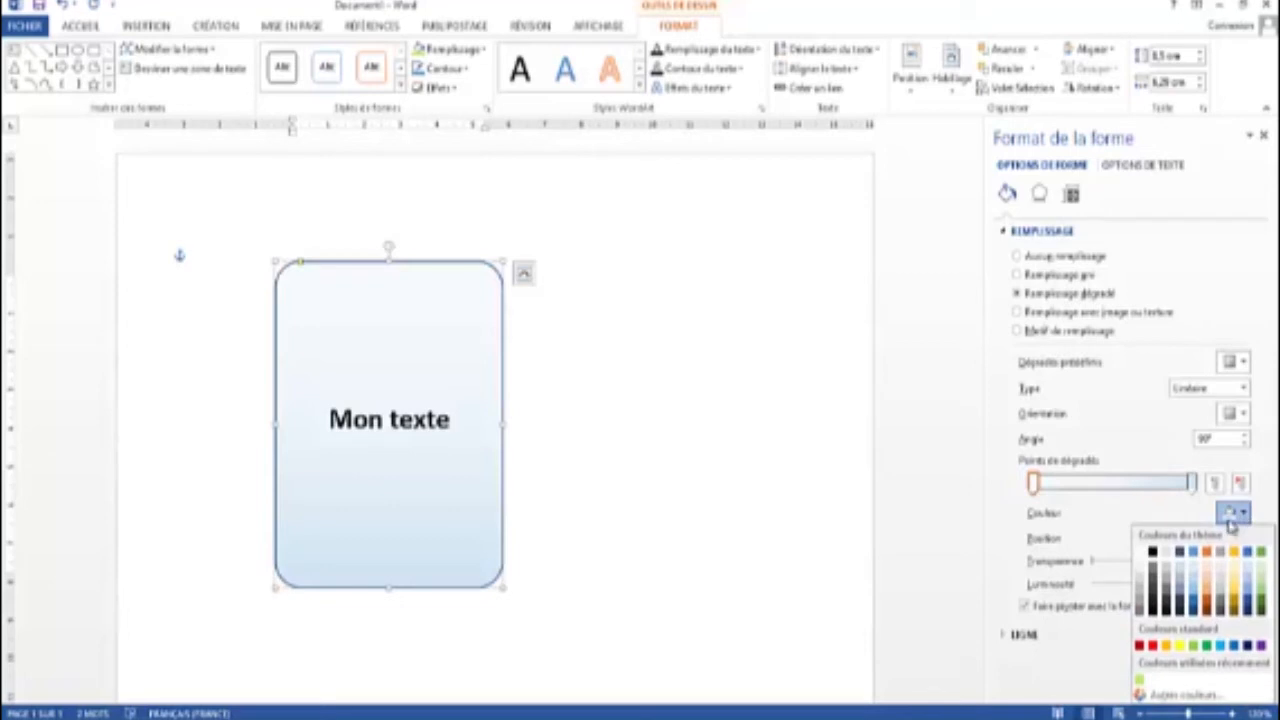
pyautogui.click(1152, 647)
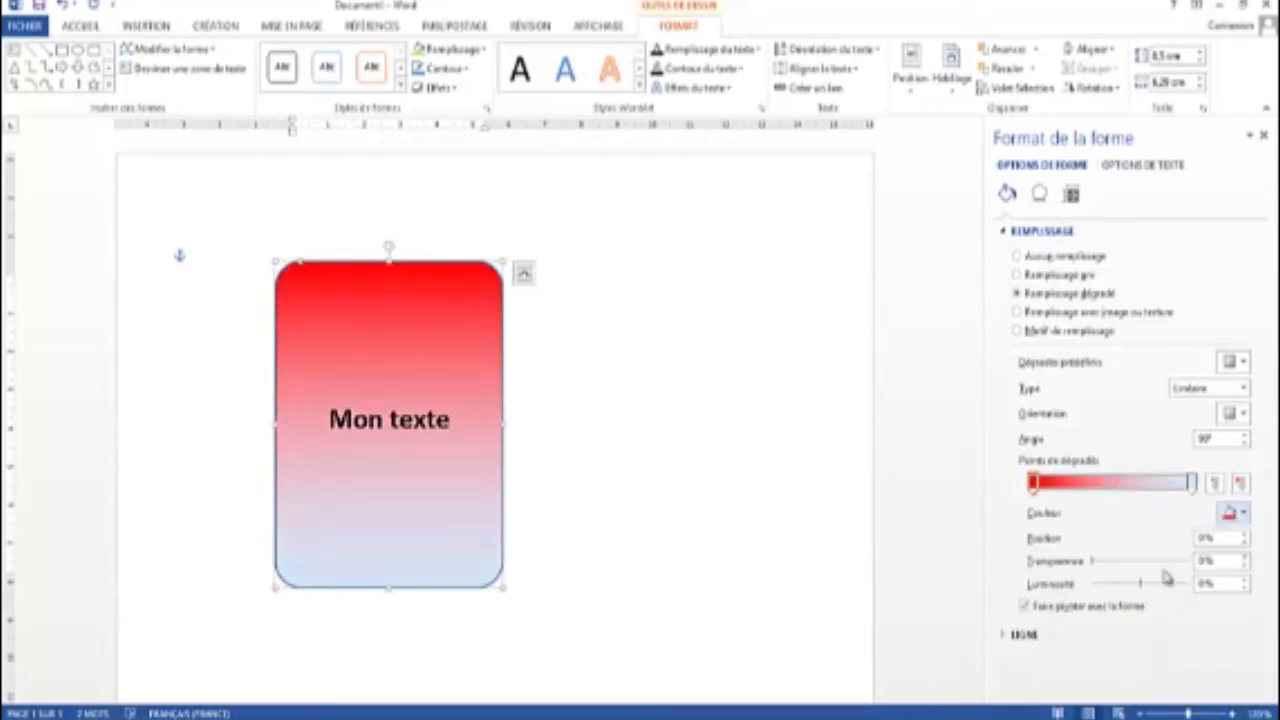
pyautogui.click(1192, 484)
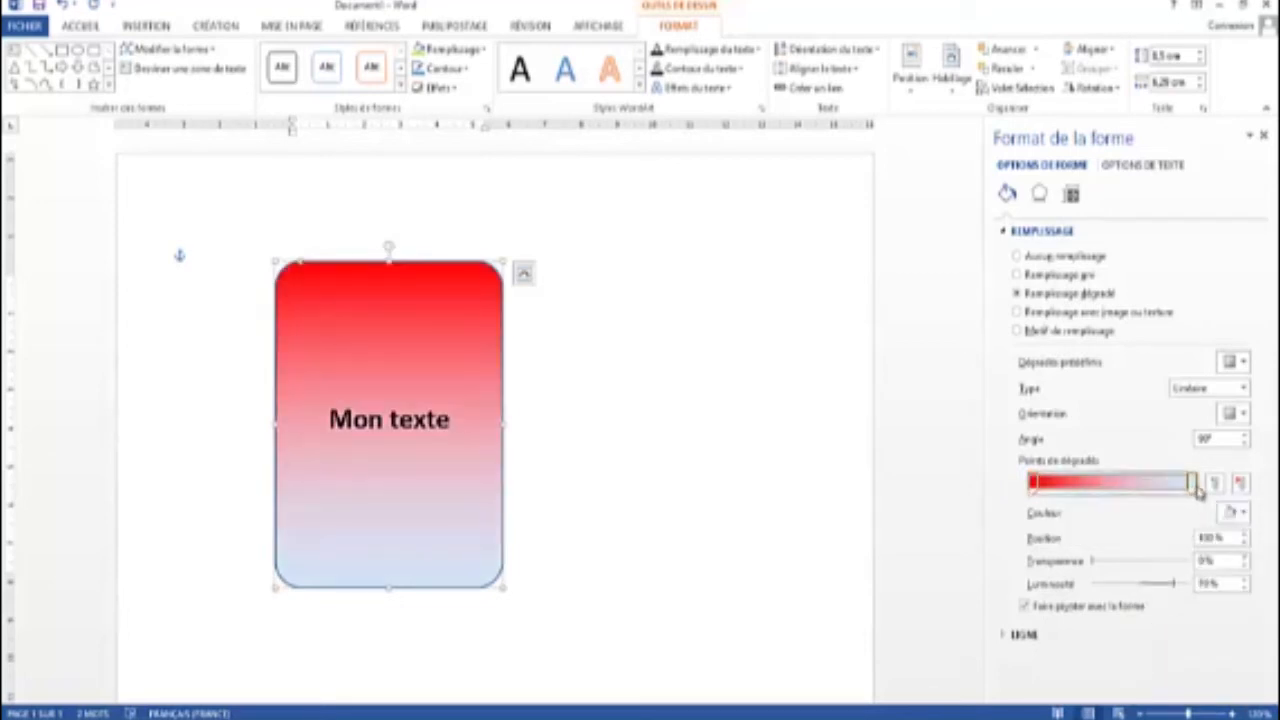
pyautogui.click(1241, 513)
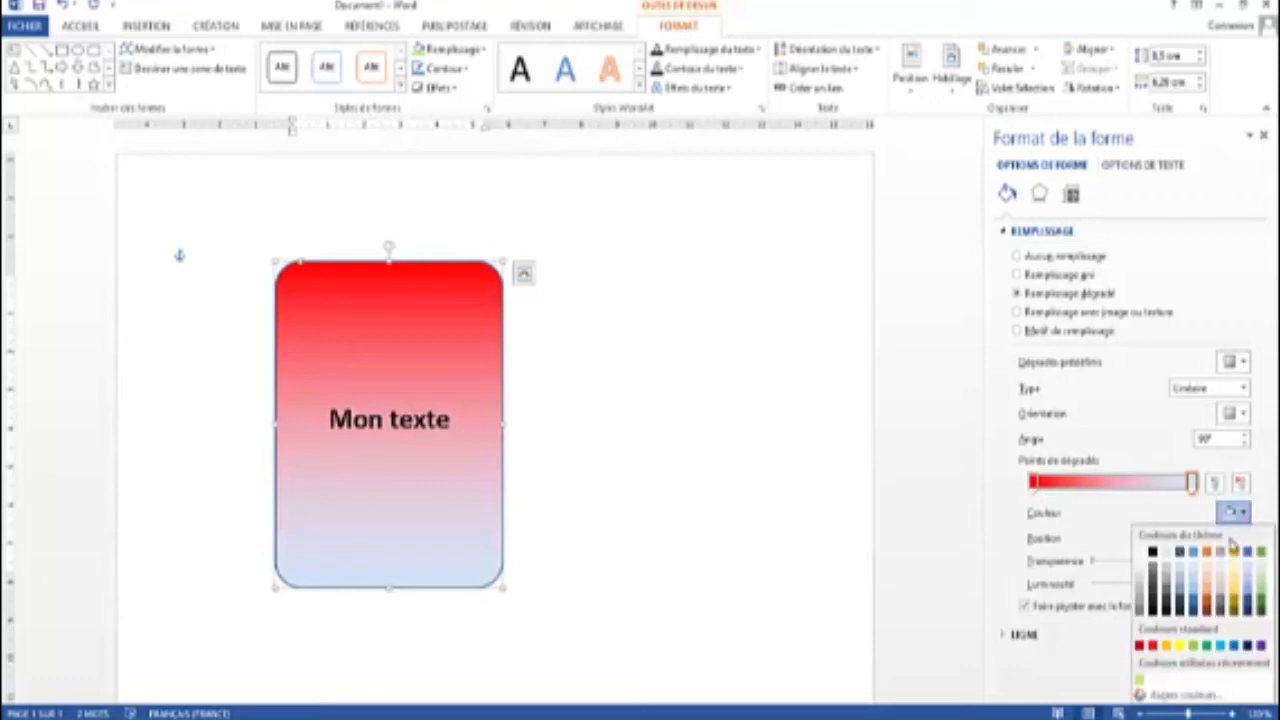
pyautogui.click(1210, 655)
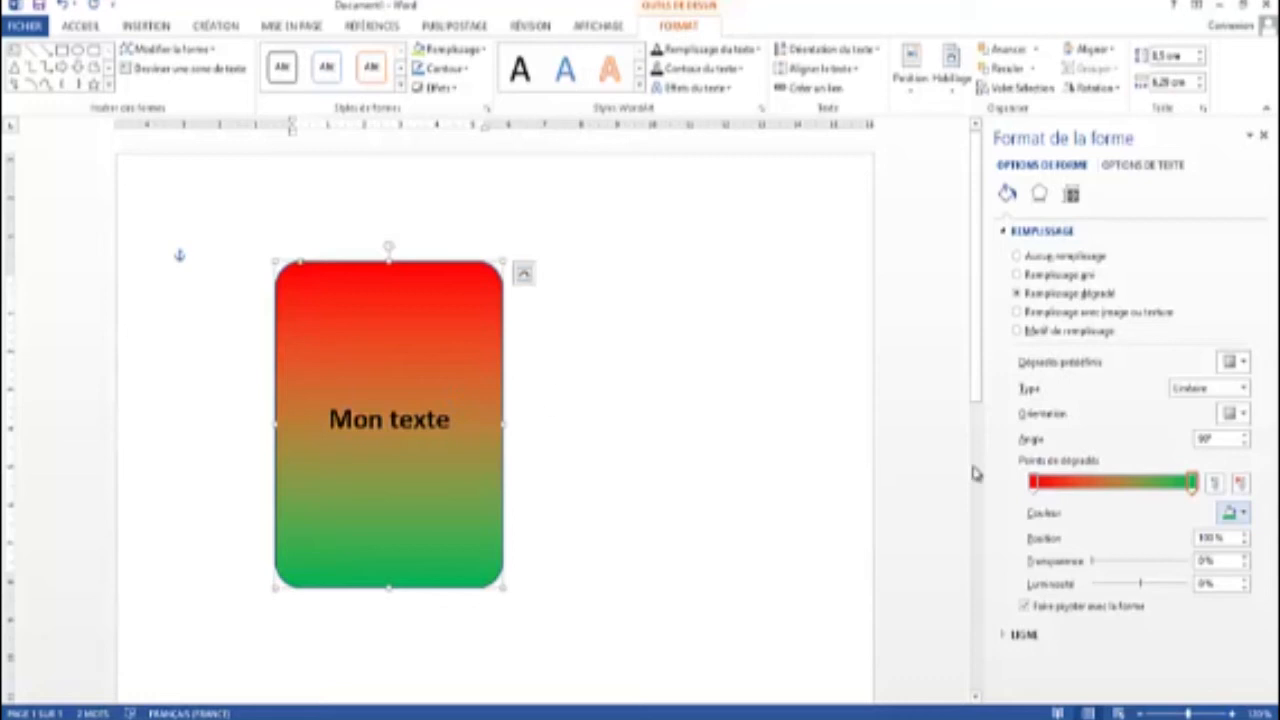
# Try the Radial gradient type on the shape and set the type to Rectangulaire.
pyautogui.click(1244, 389)
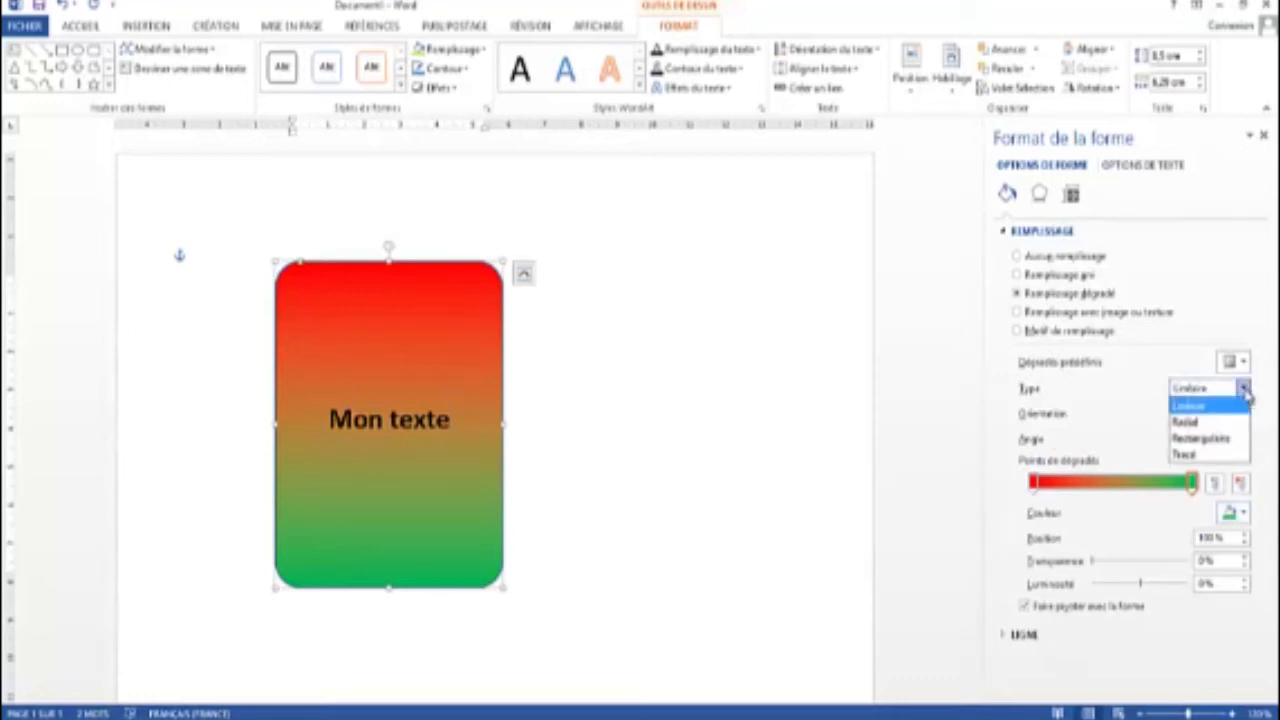
pyautogui.click(1200, 422)
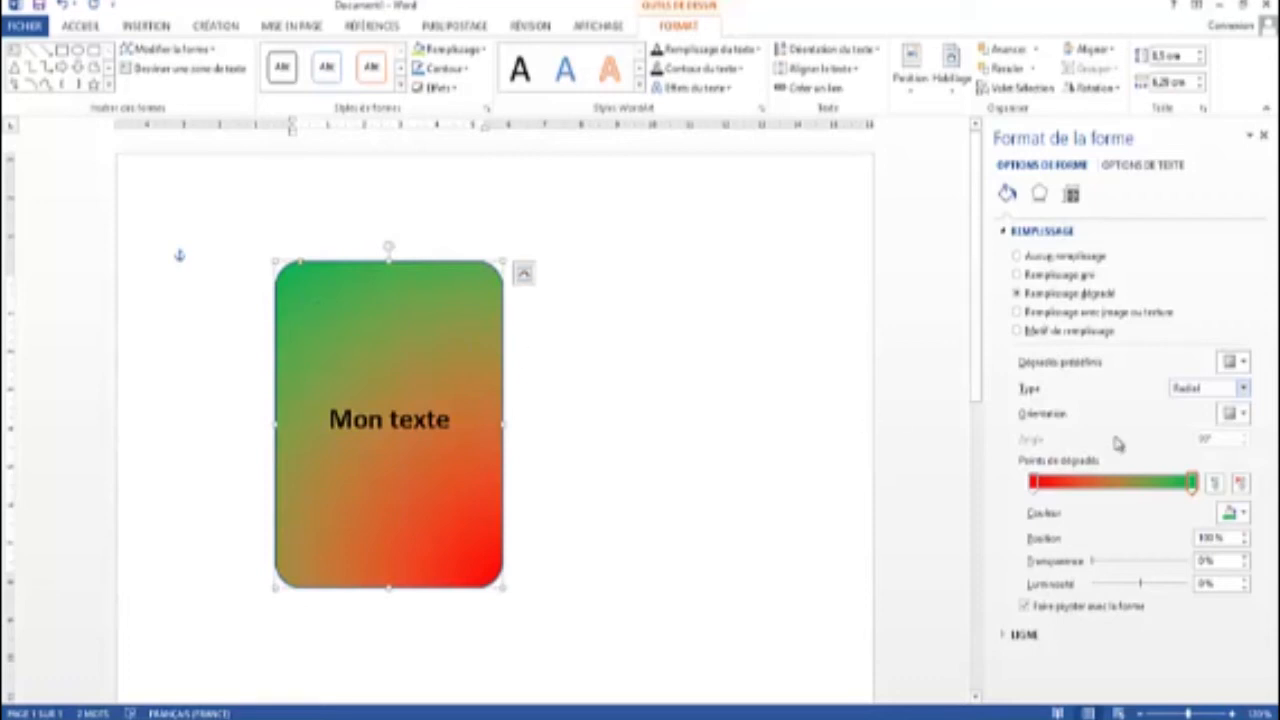
pyautogui.click(1242, 388)
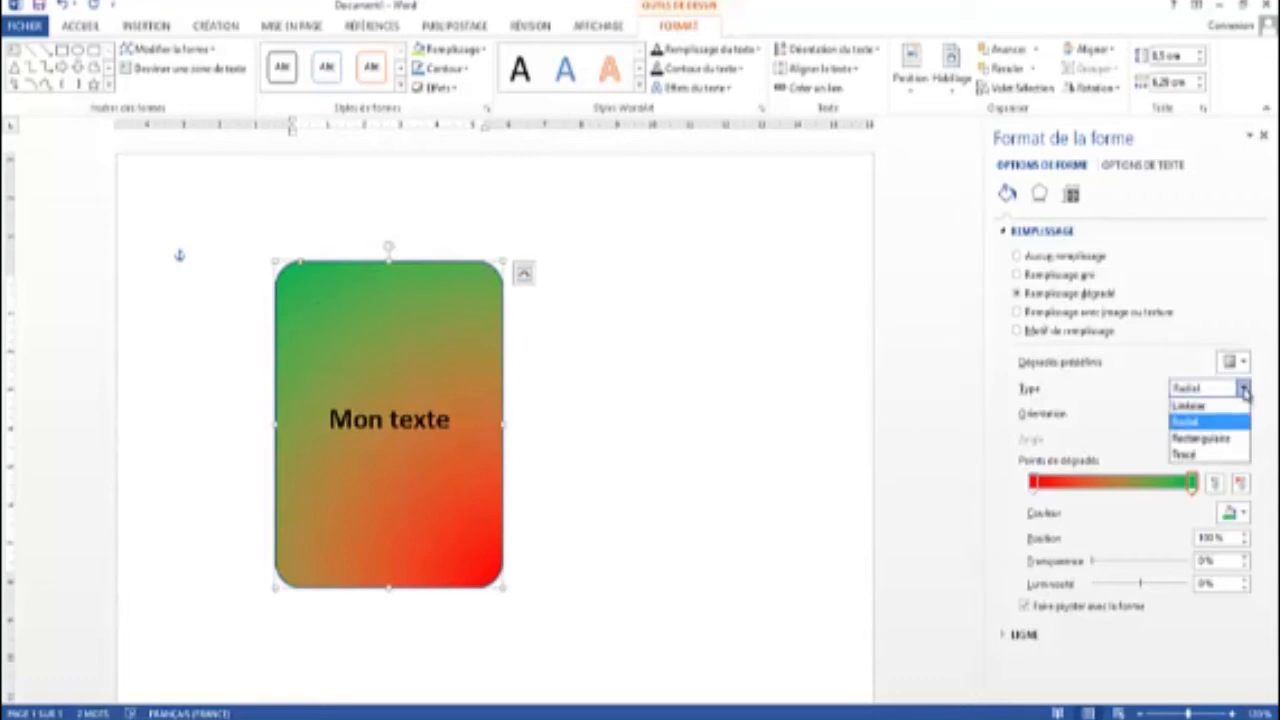
pyautogui.click(1208, 439)
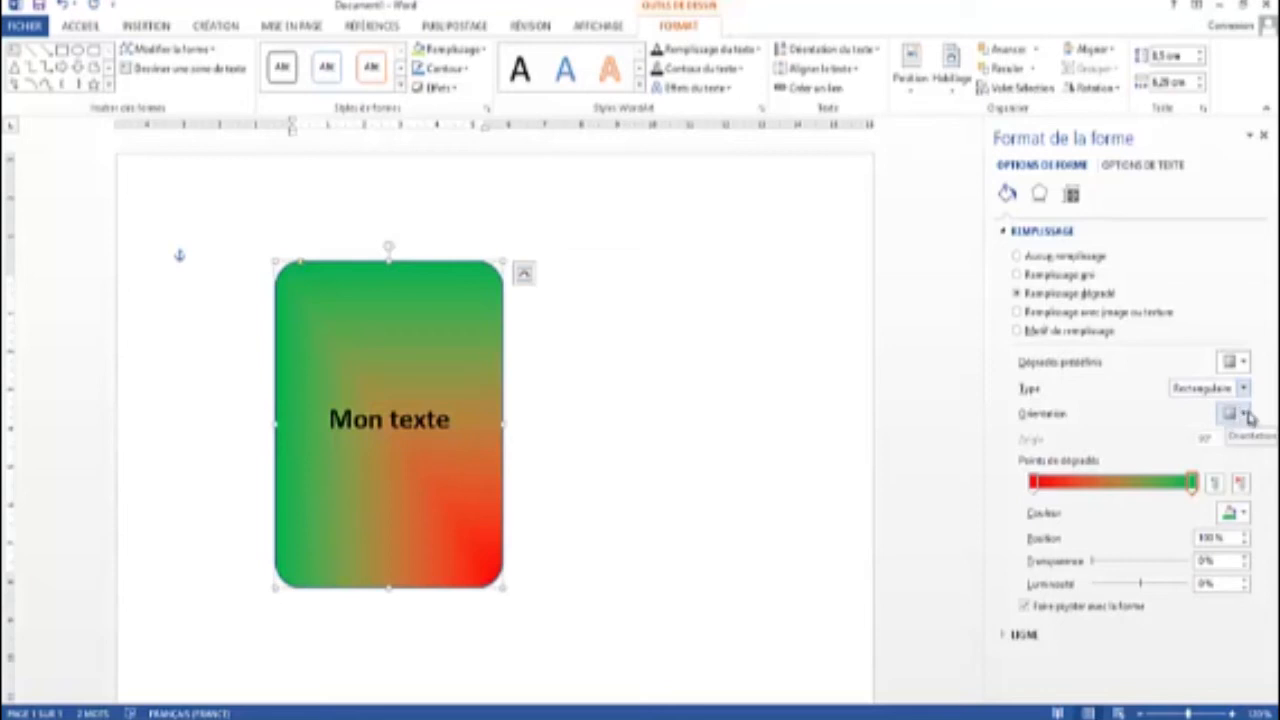
# Add a gradient stop at 50 %, colour it black and set its transparency to 10 %.
pyautogui.click(1217, 487)
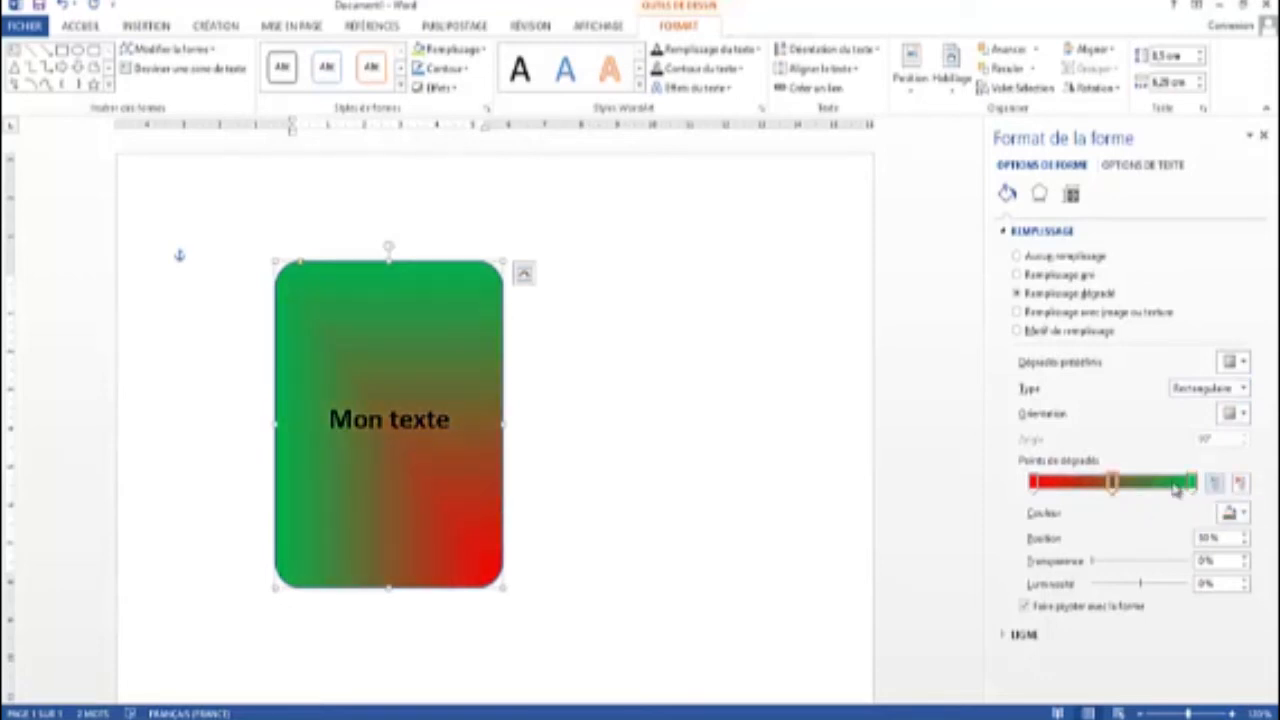
pyautogui.click(1116, 490)
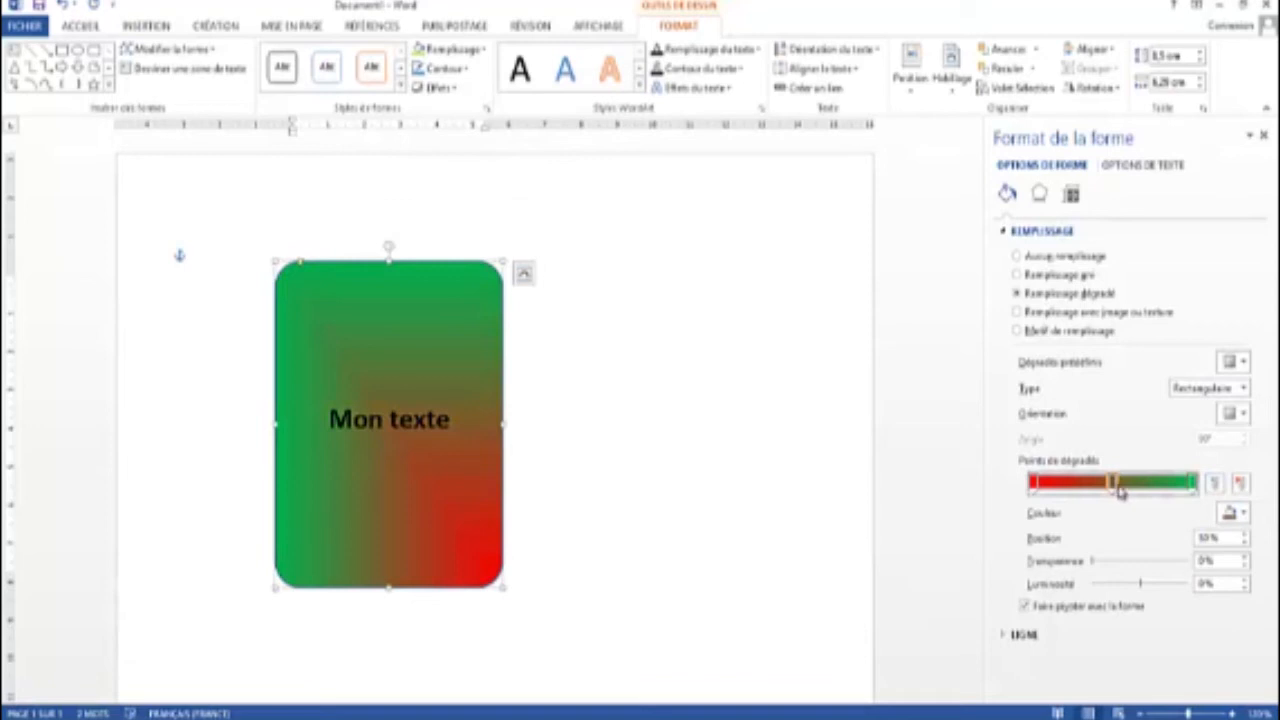
pyautogui.click(1233, 513)
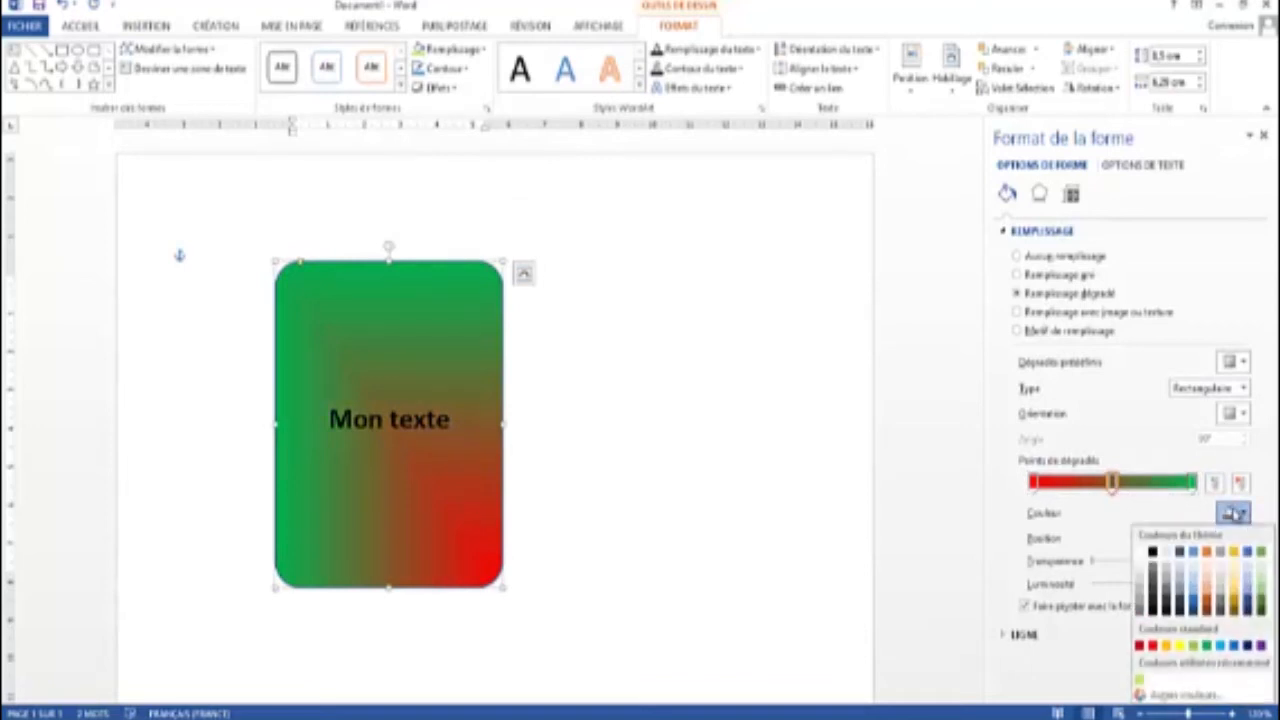
pyautogui.click(1153, 552)
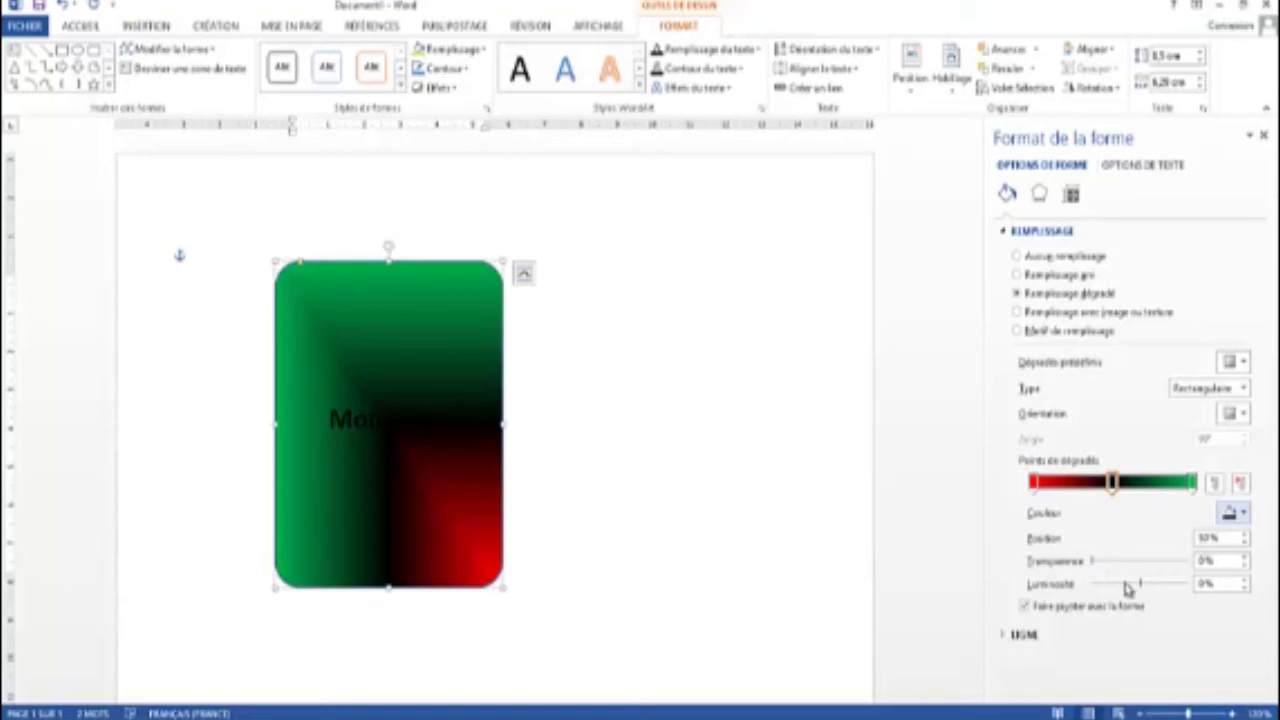
pyautogui.moveTo(1095, 566)
pyautogui.mouseDown()
pyautogui.moveTo(1133, 567)
pyautogui.moveTo(1103, 567)
pyautogui.mouseUp()
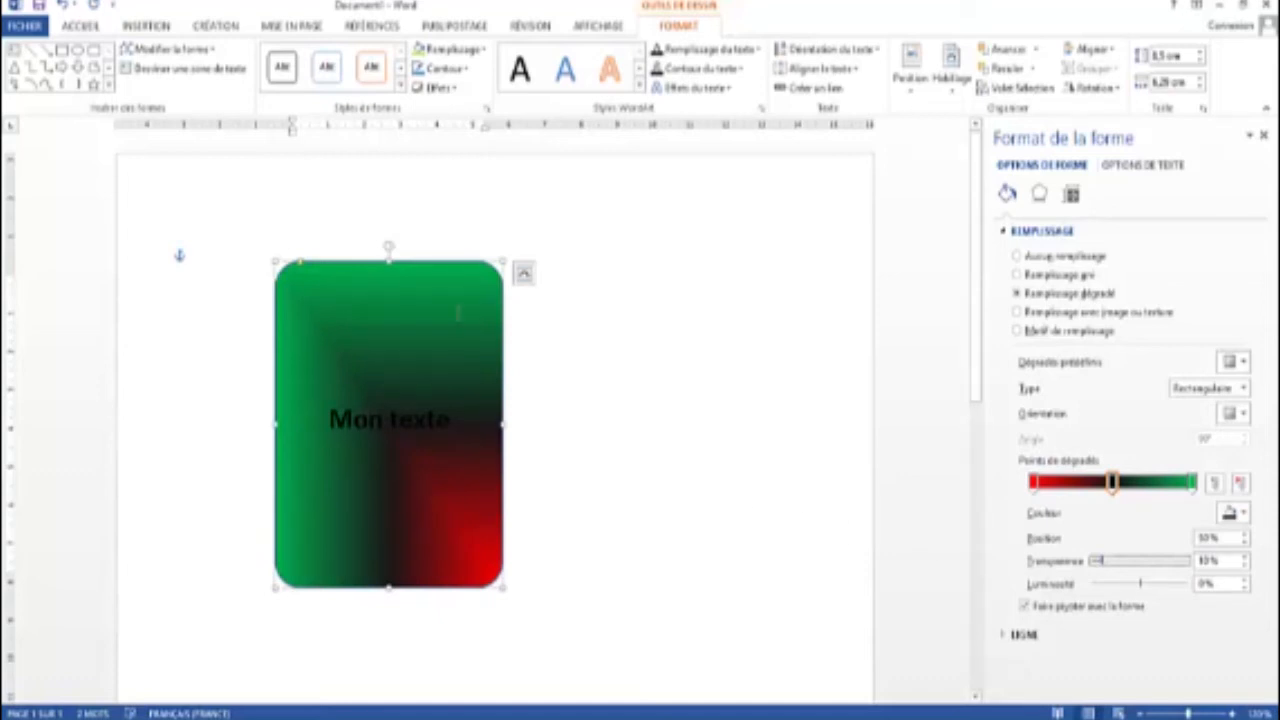
# Insert an ellipse beside the rounded rectangle, slightly wider than the rectangle and about half as tall.
pyautogui.click(146, 26)
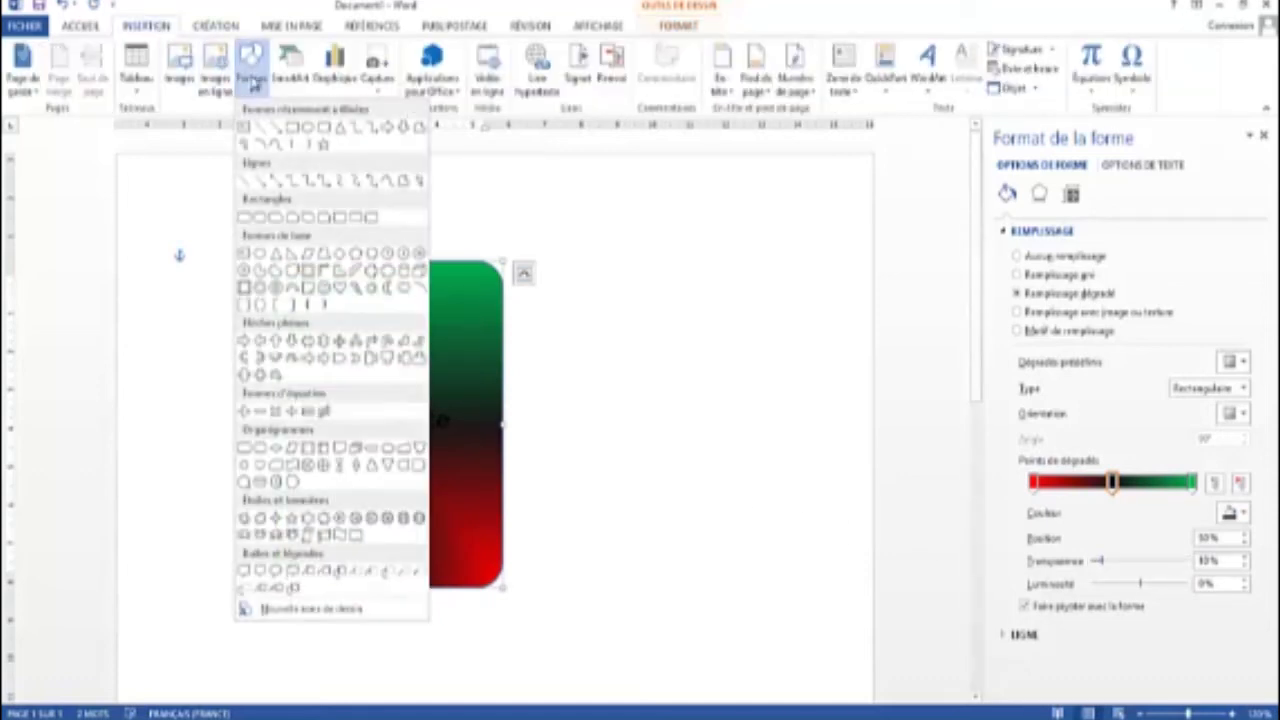
pyautogui.click(306, 130)
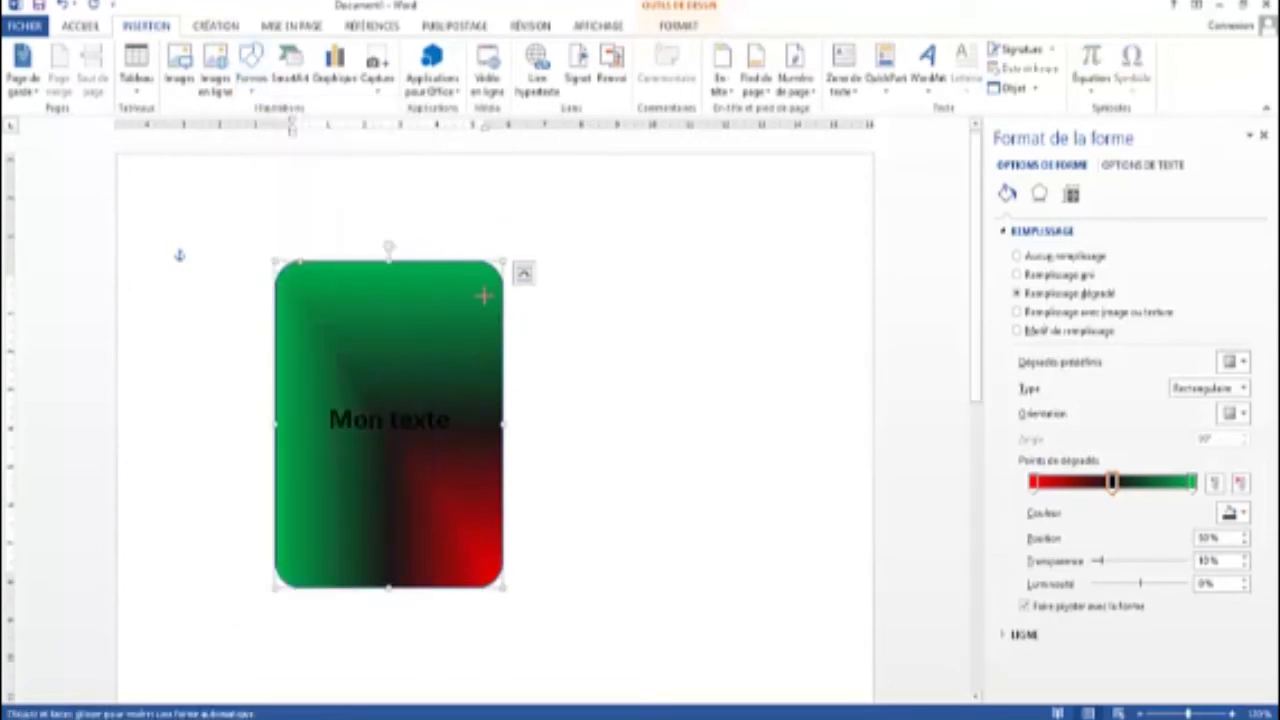
pyautogui.moveTo(524, 298); pyautogui.dragTo(767, 448)
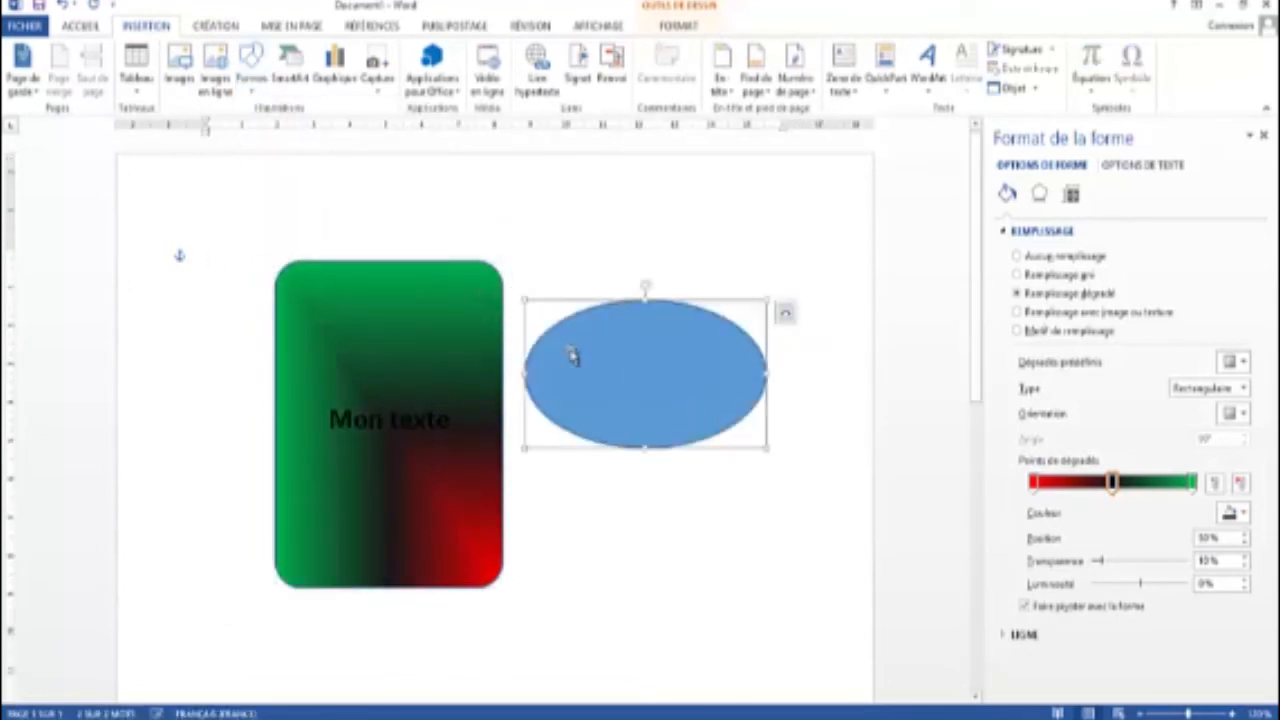
# Bring the rounded rectangle forward and move it so that it covers most of the blue ellipse.
pyautogui.click(446, 277)
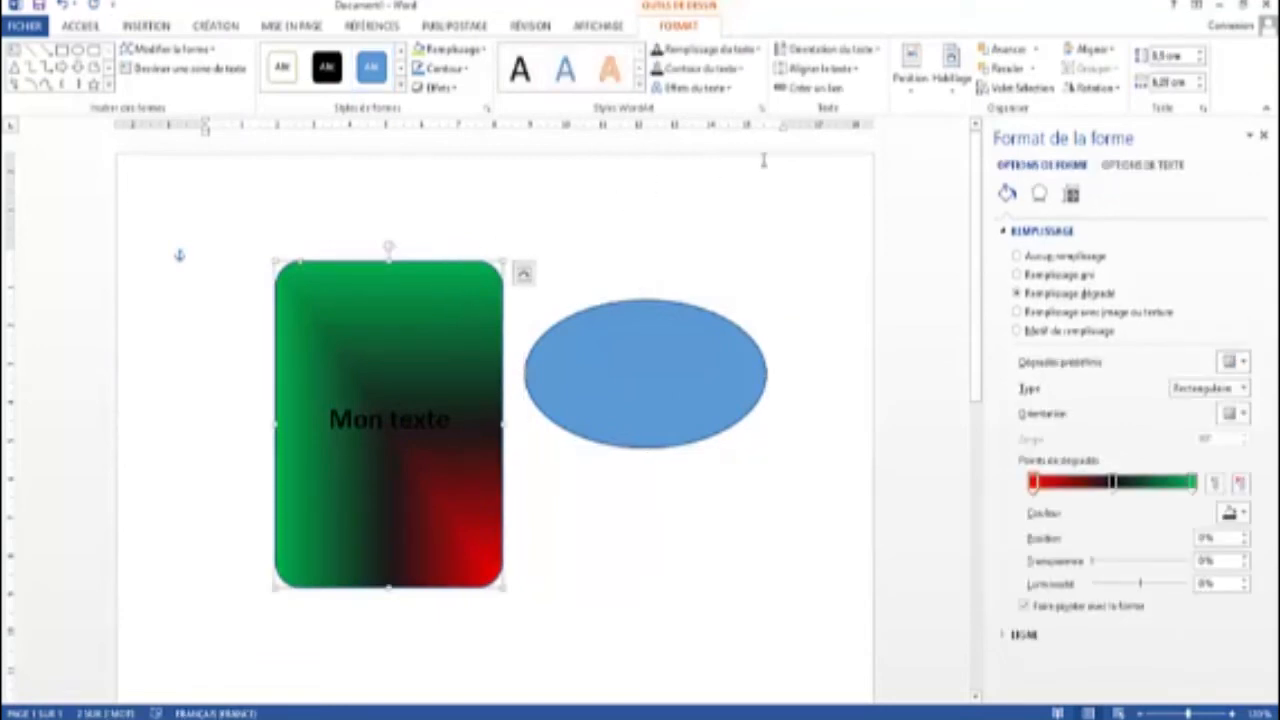
pyautogui.click(1005, 52)
pyautogui.moveTo(497, 264); pyautogui.dragTo(718, 258)
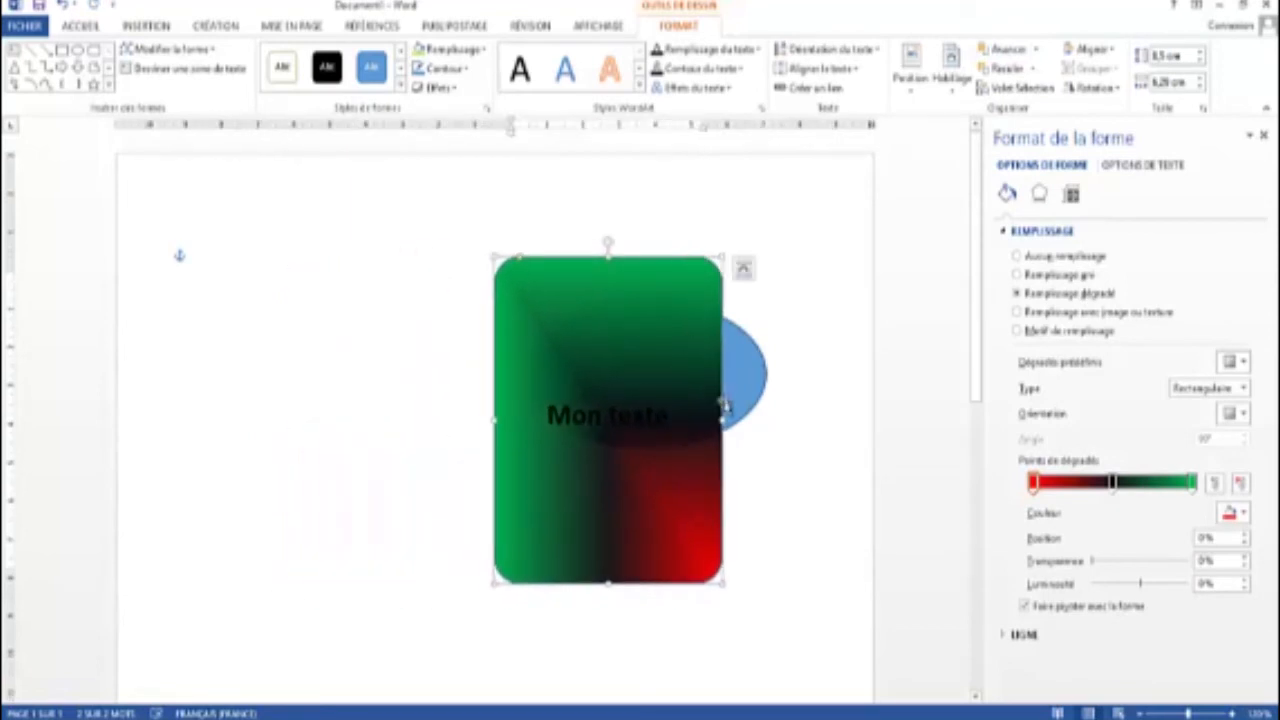
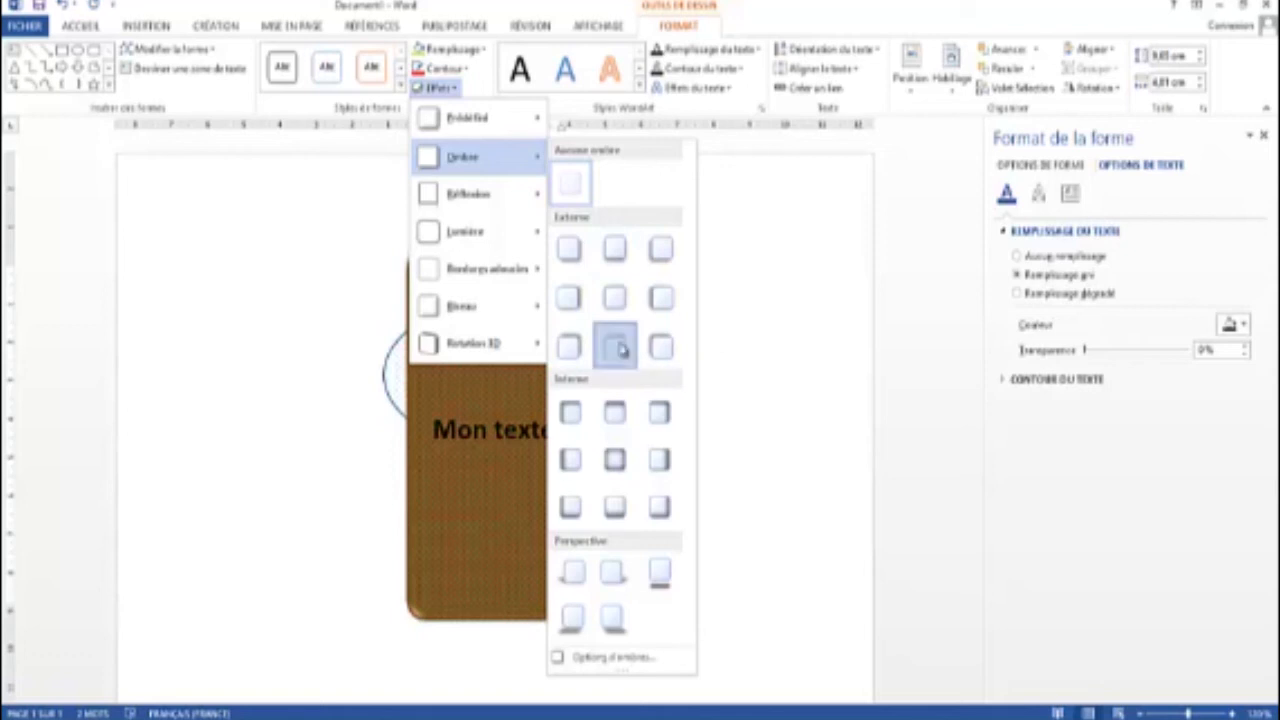
# Apply an outer shadow offset upwards to the brown rounded rectangle and deselect the shape.
pyautogui.click(618, 346)
pyautogui.click(658, 316)
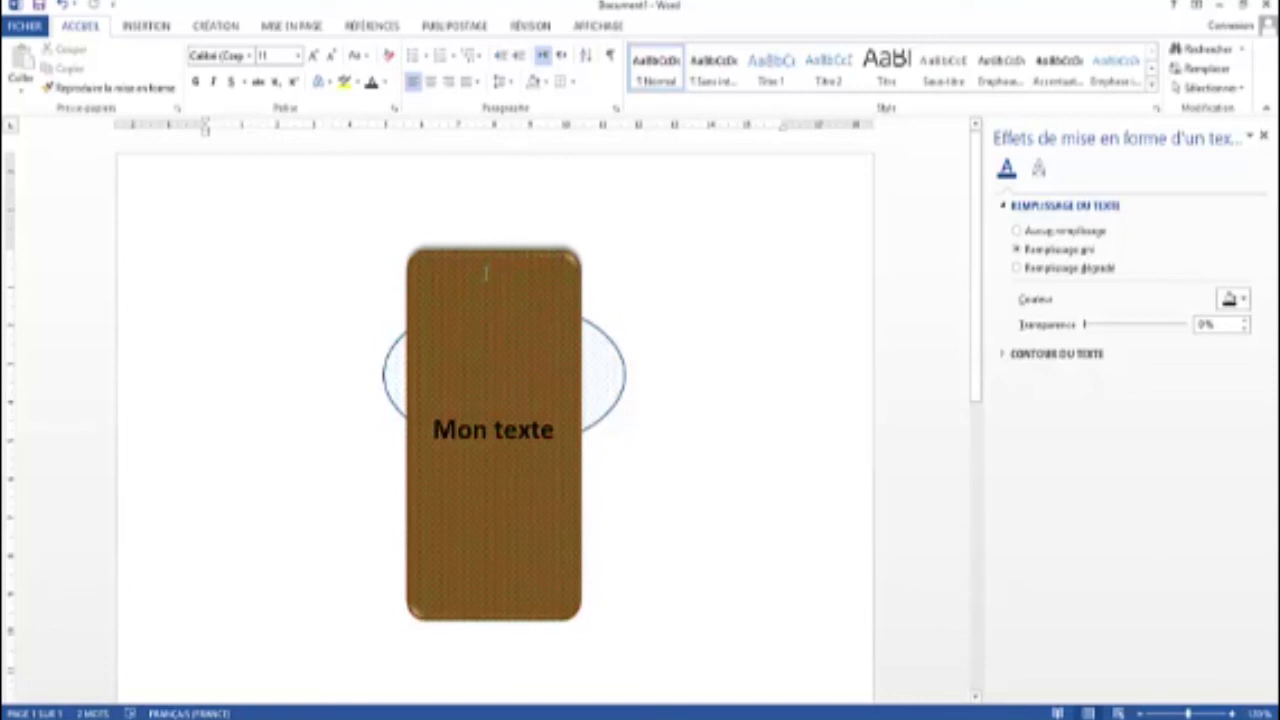
# Apply the centre variation of the reflection effects to the brown rounded rectangle.
pyautogui.click(493, 270)
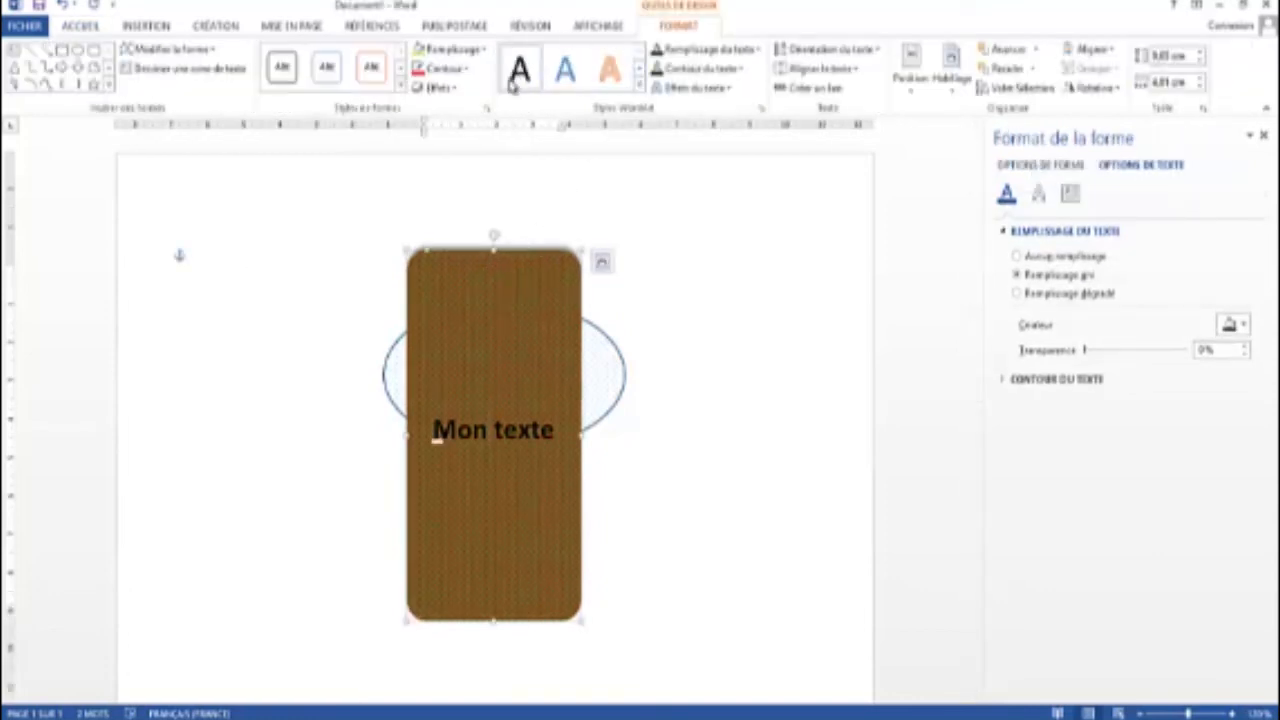
pyautogui.click(440, 88)
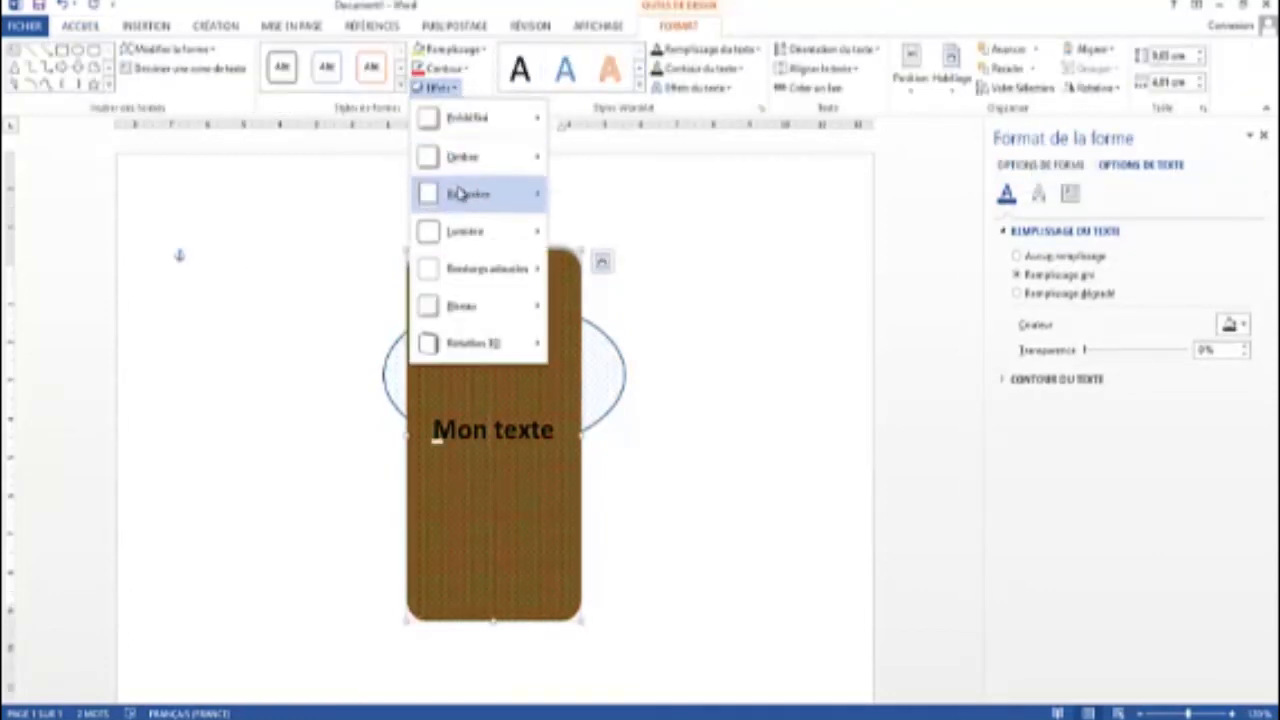
pyautogui.moveTo(466, 194)
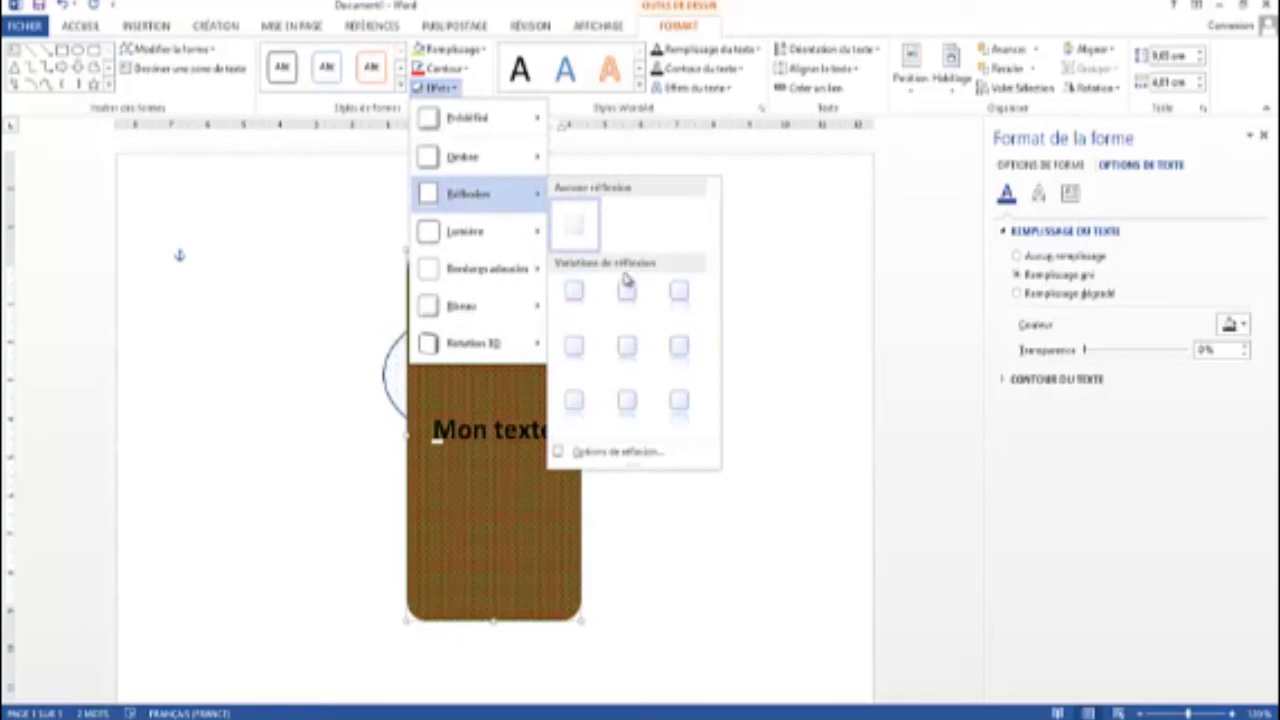
pyautogui.click(629, 352)
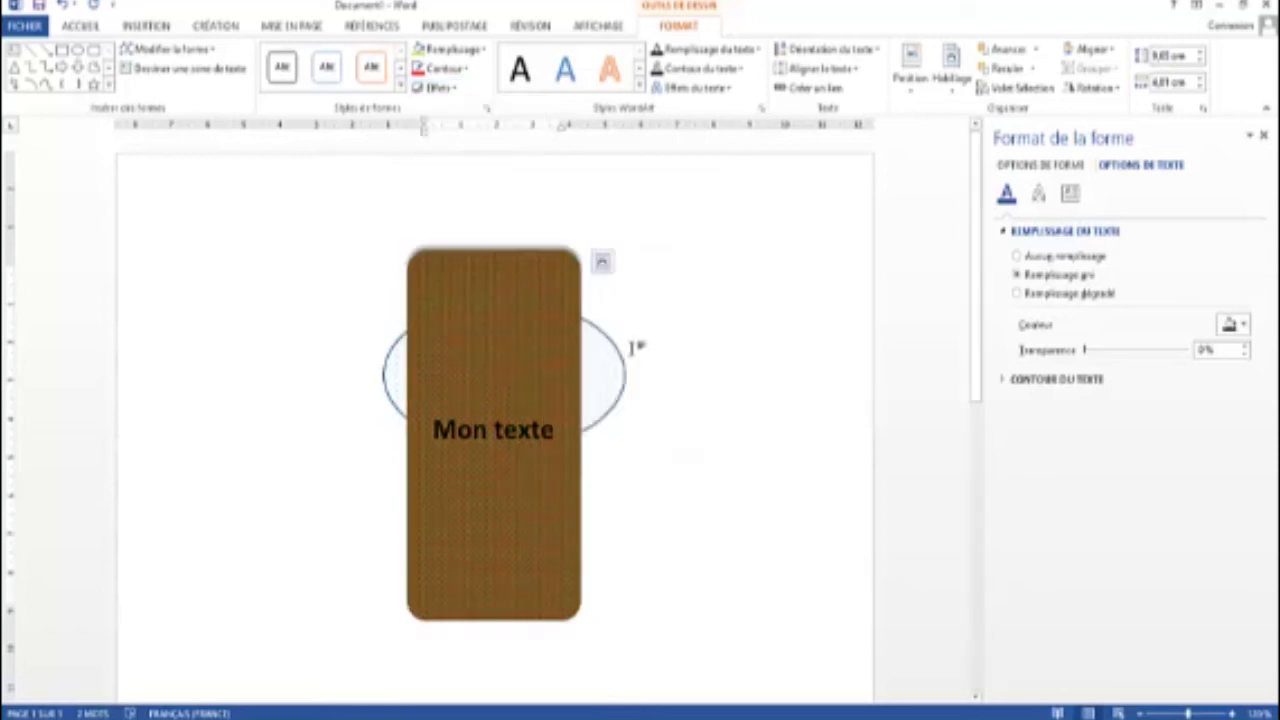
# Display the detailed glow settings for the brown rounded rectangle.
pyautogui.click(708, 535)
pyautogui.scroll(-3, 690, 495)
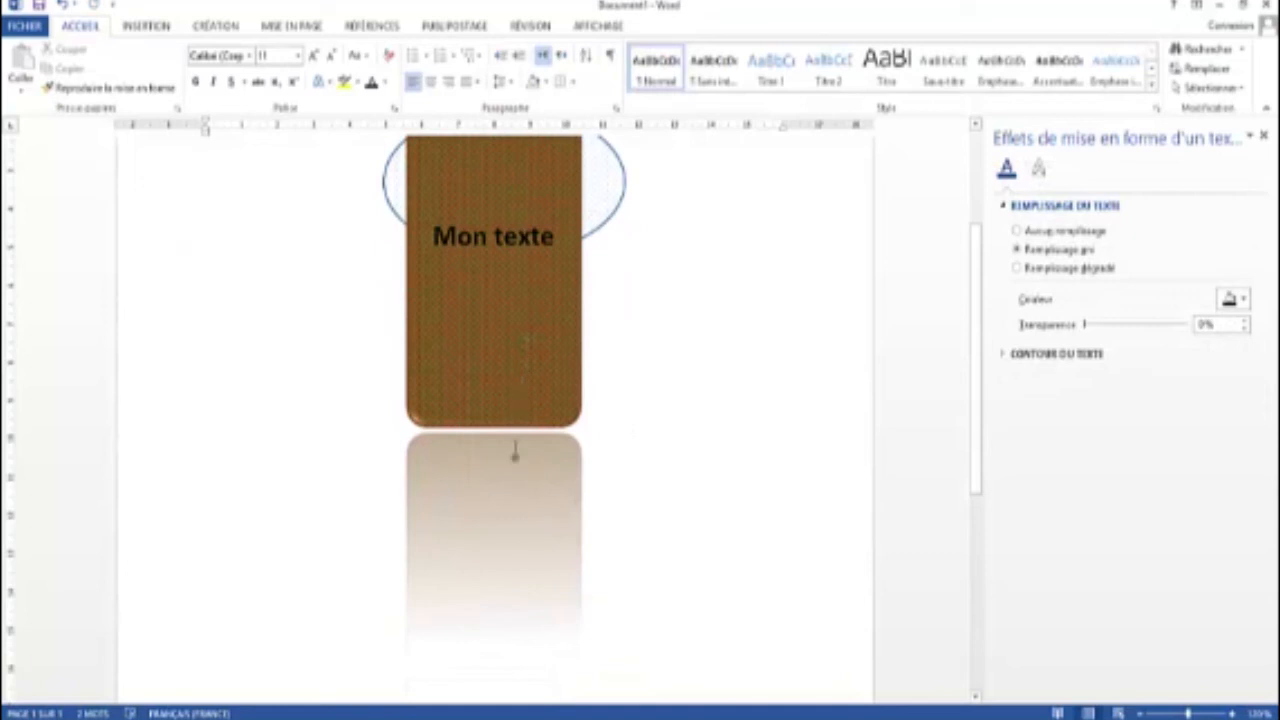
pyautogui.scroll(1, 518, 454)
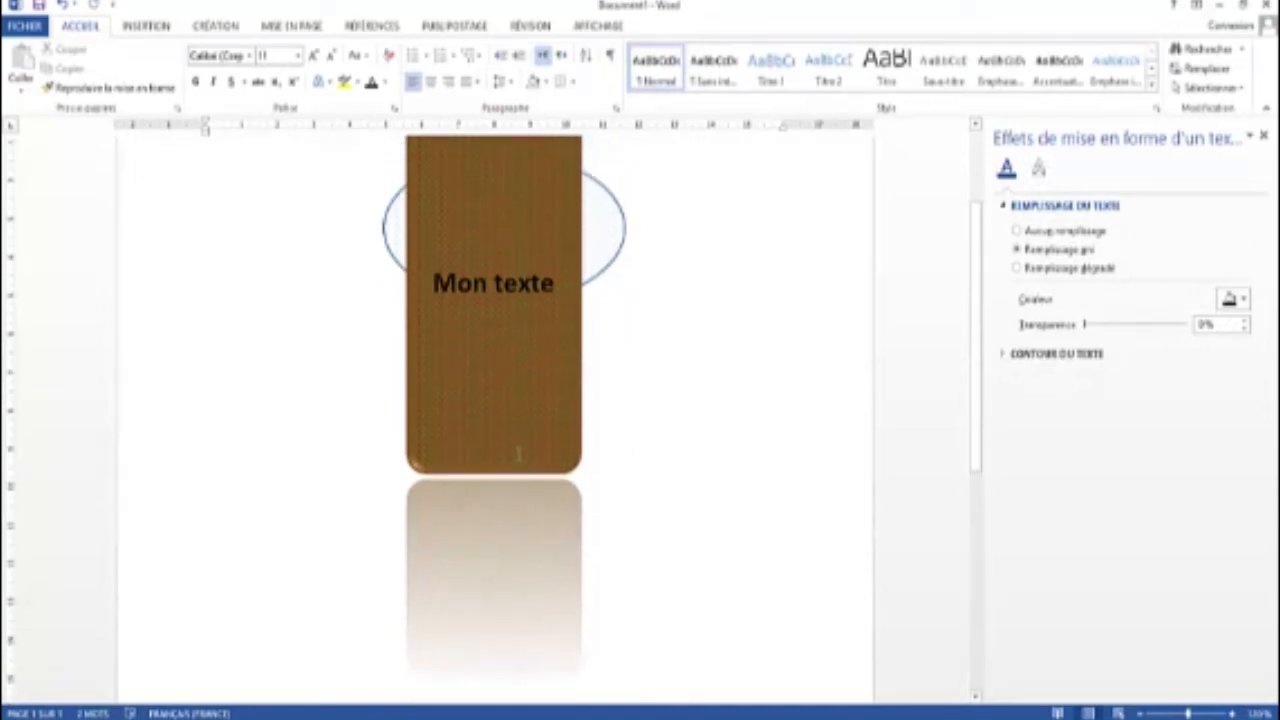
pyautogui.scroll(1, 518, 454)
pyautogui.click(529, 380)
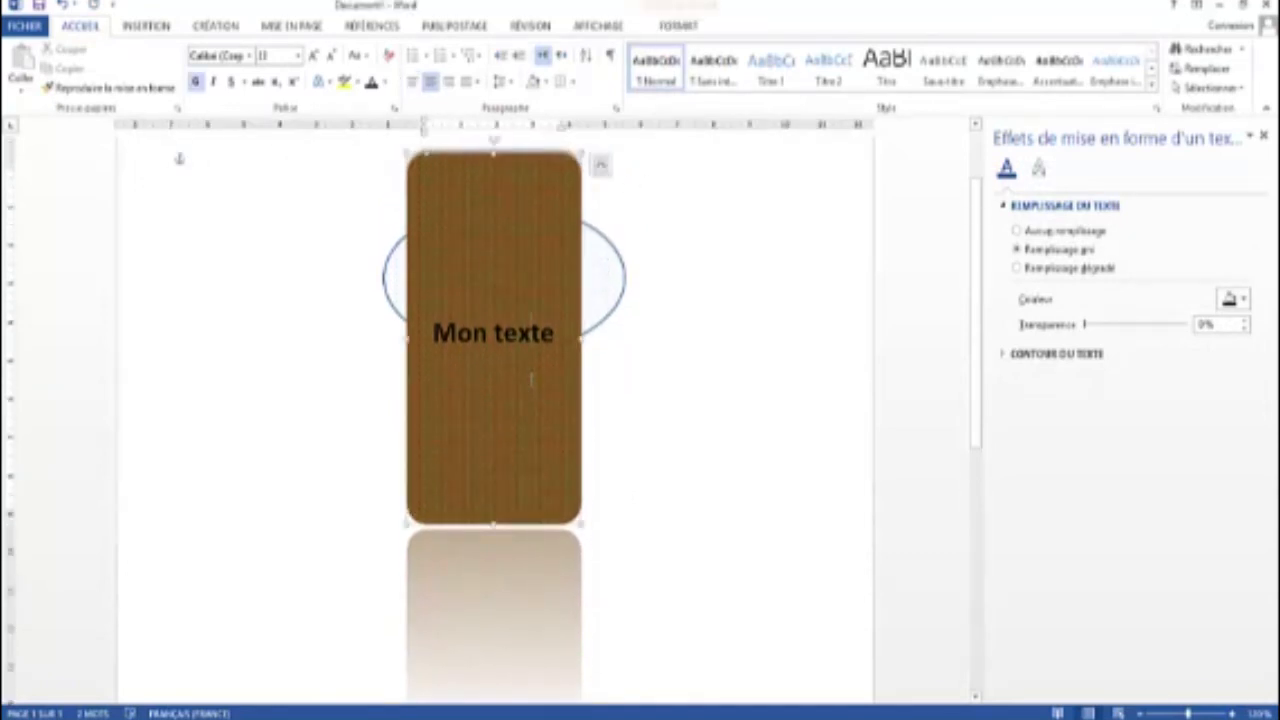
pyautogui.click(680, 28)
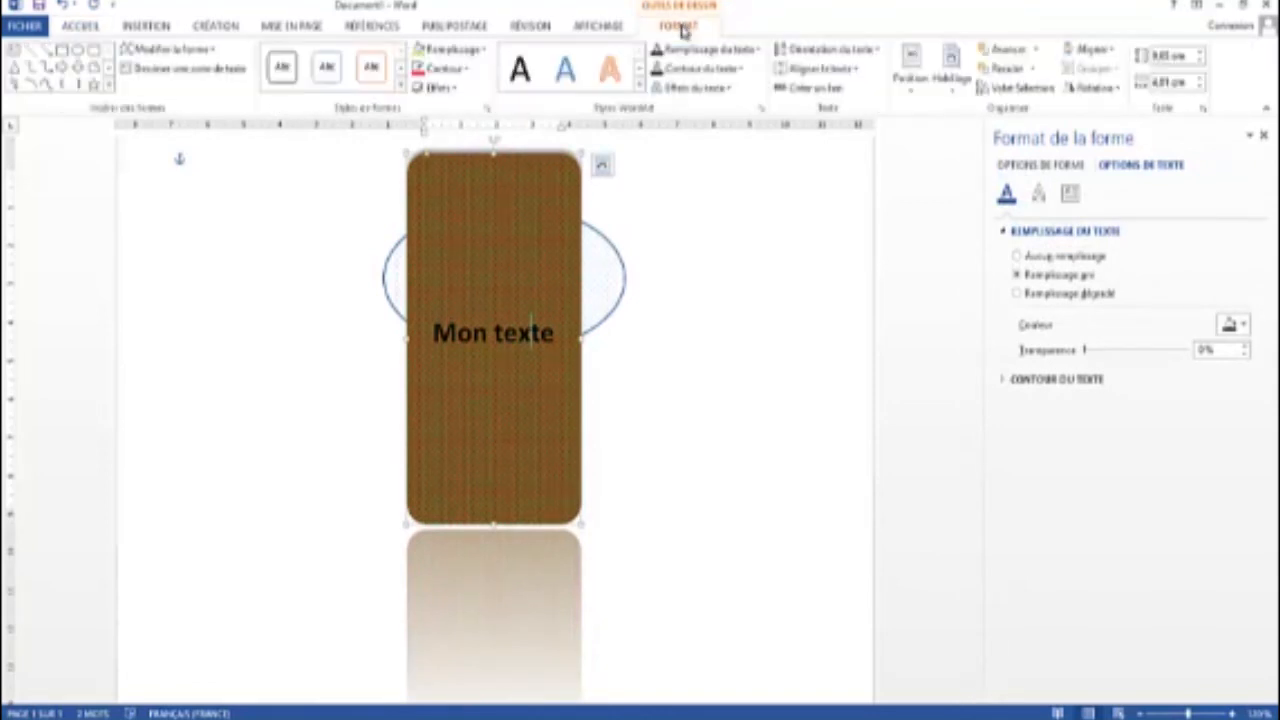
pyautogui.click(455, 90)
pyautogui.moveTo(477, 235)
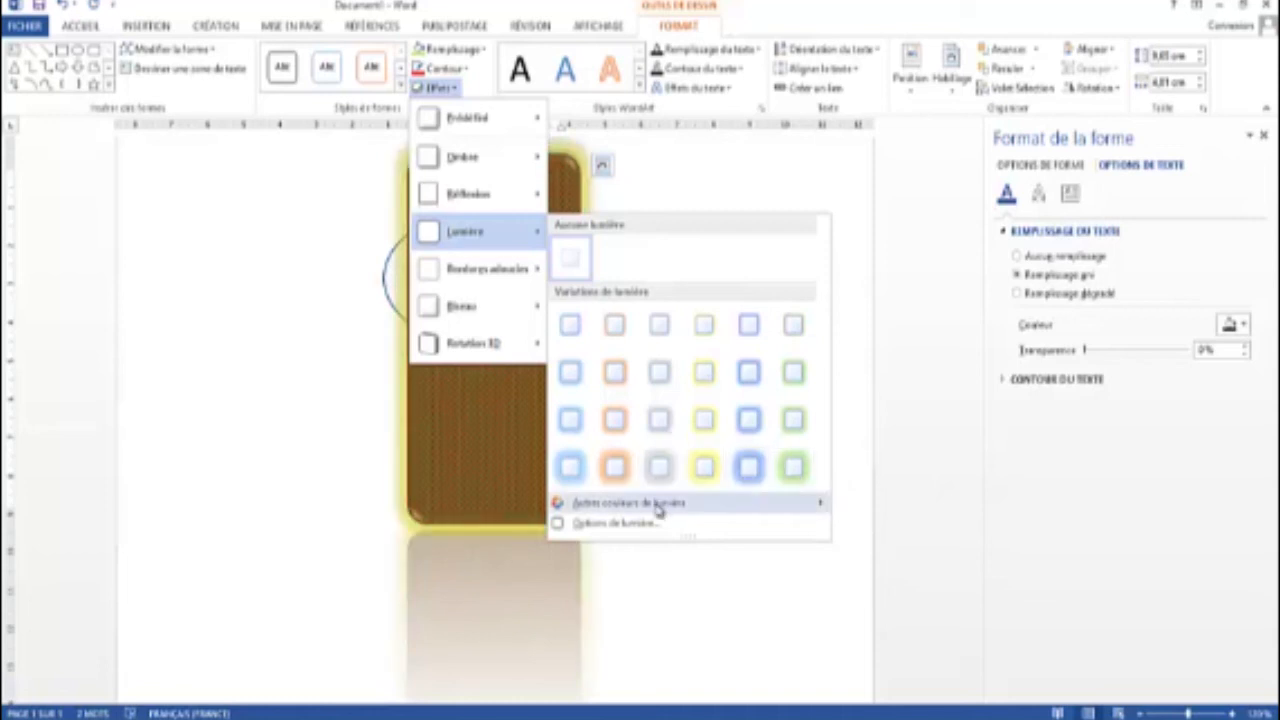
pyautogui.click(612, 526)
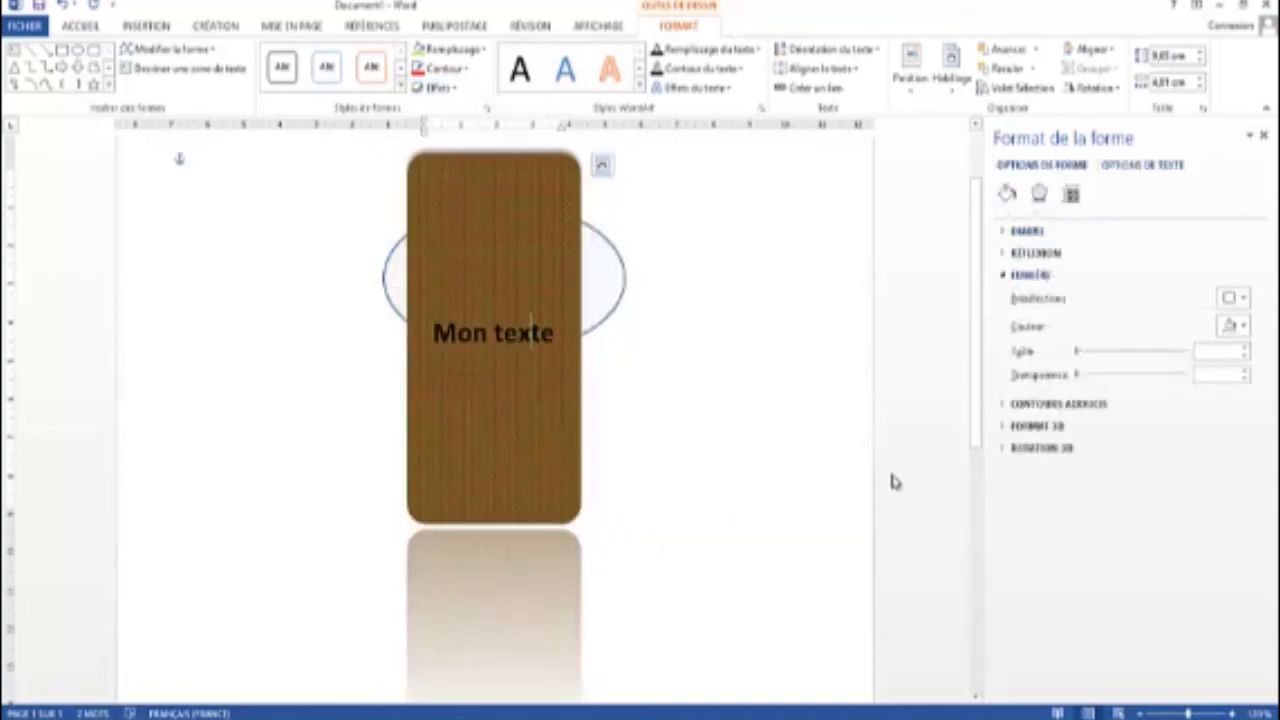
# Give the brown rounded rectangle a theme-blue glow, increase the glow's size and set its transparency to about 43%.
pyautogui.click(1240, 327)
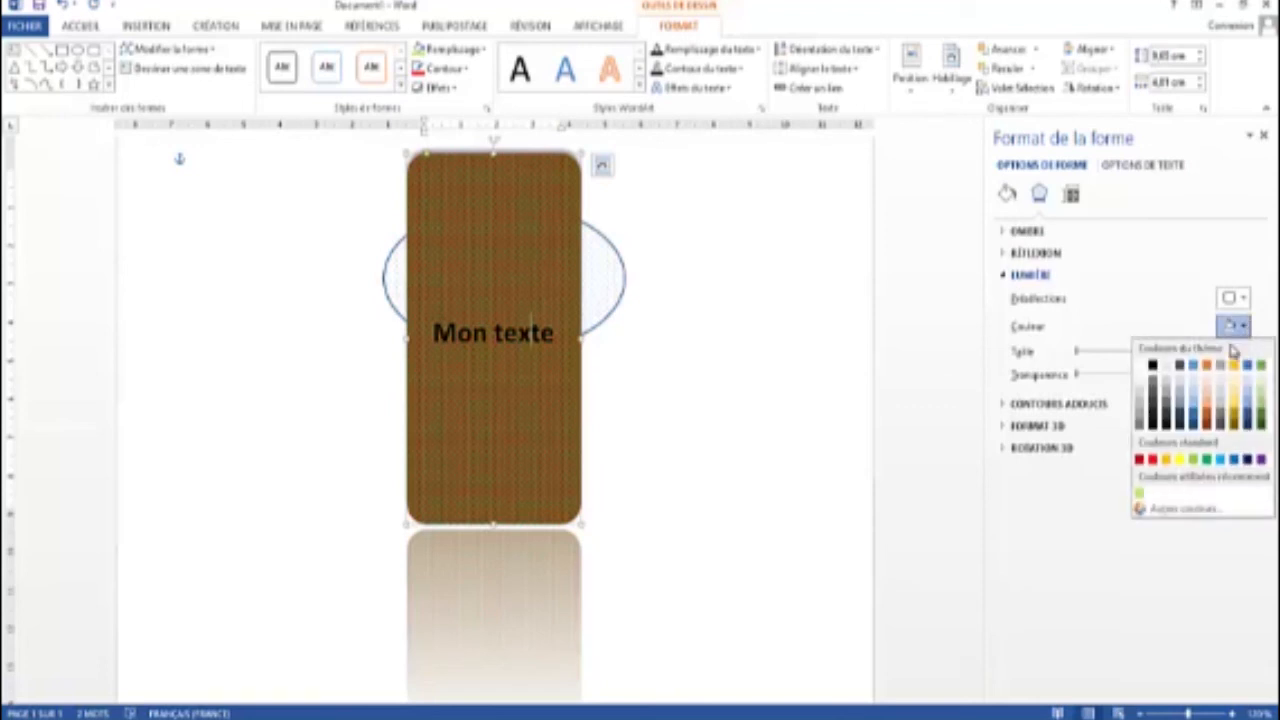
pyautogui.click(1196, 372)
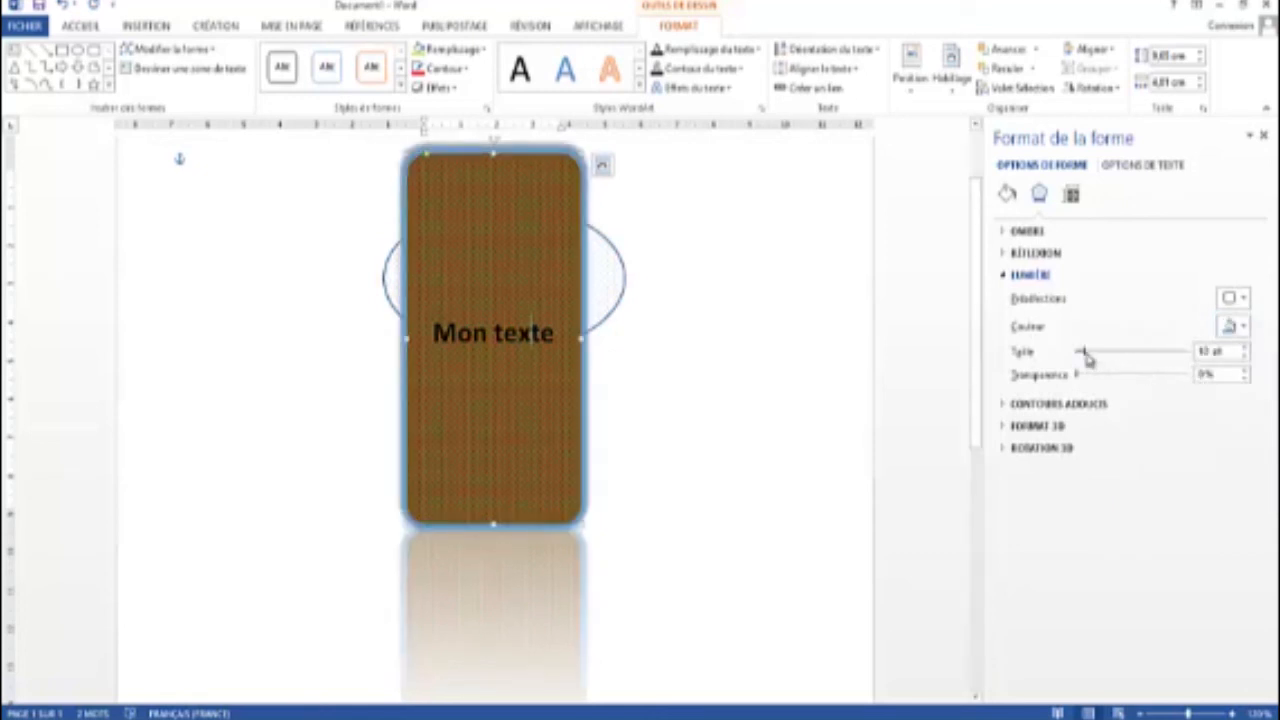
pyautogui.moveTo(1085, 358); pyautogui.dragTo(1127, 376)
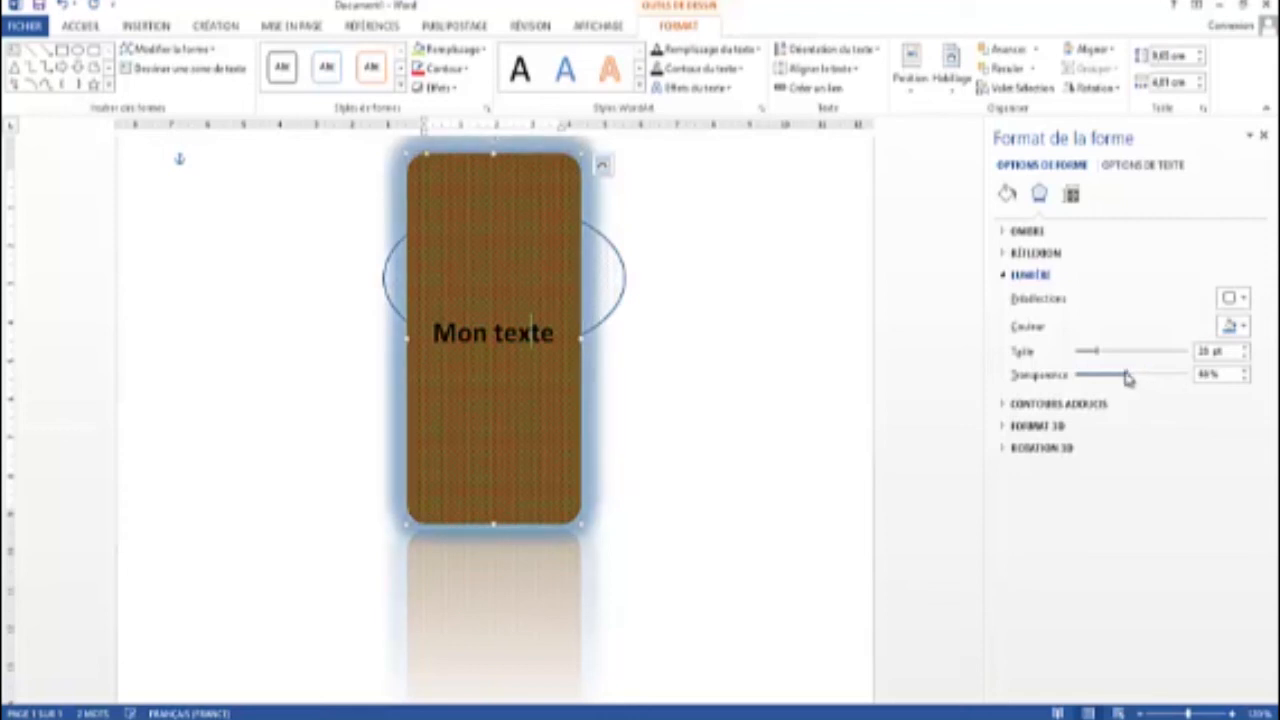
pyautogui.moveTo(1127, 376); pyautogui.dragTo(1129, 376)
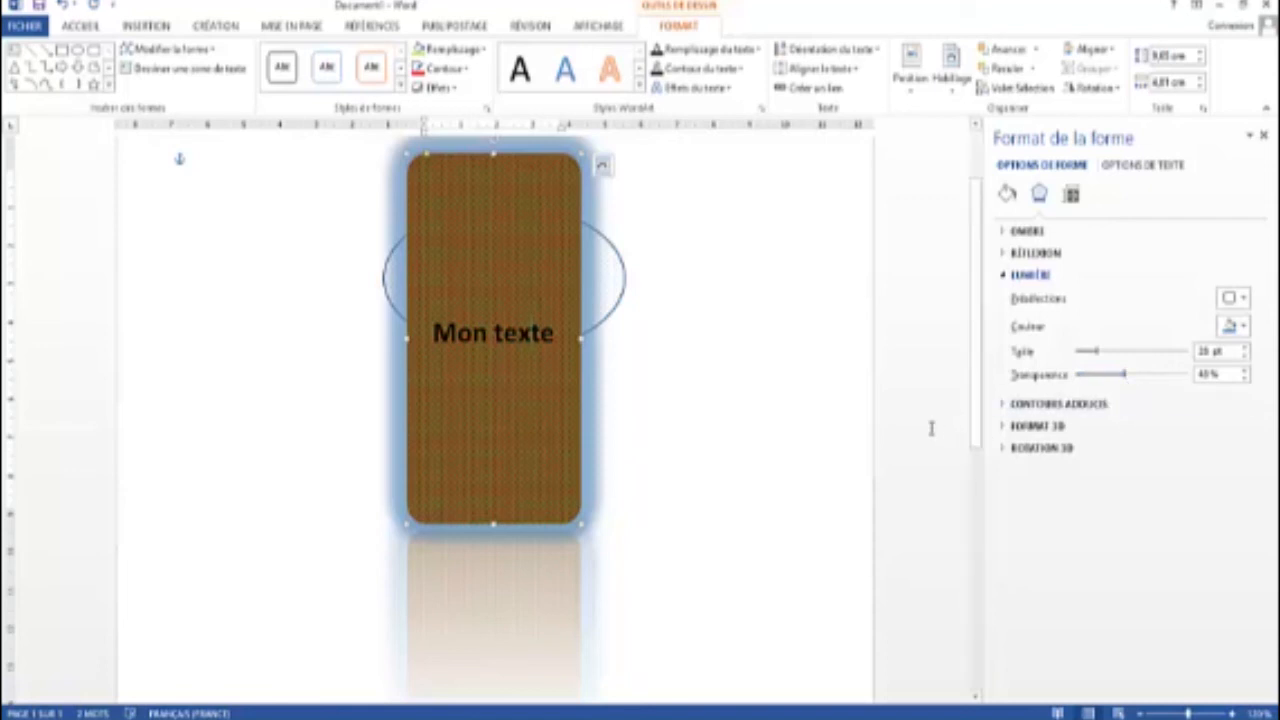
# Try 50-point soft edges on the brown rounded rectangle and restore it to no soft edges.
pyautogui.click(440, 88)
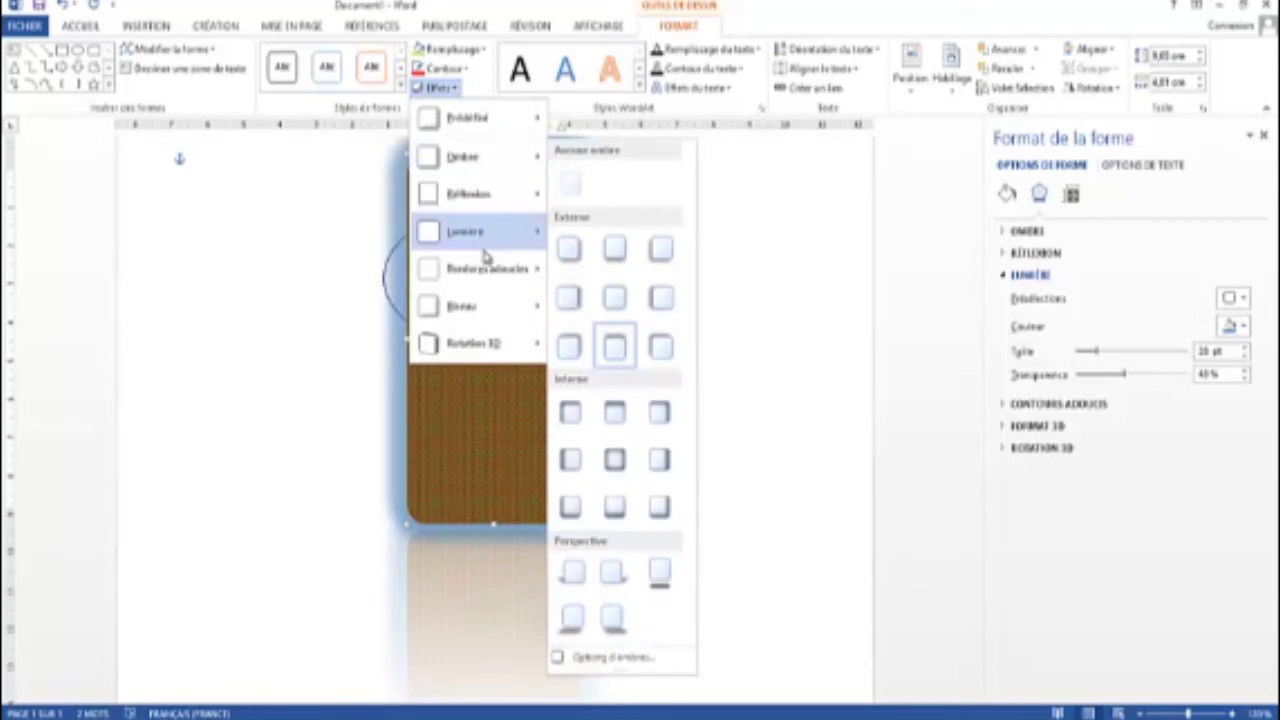
pyautogui.moveTo(491, 280)
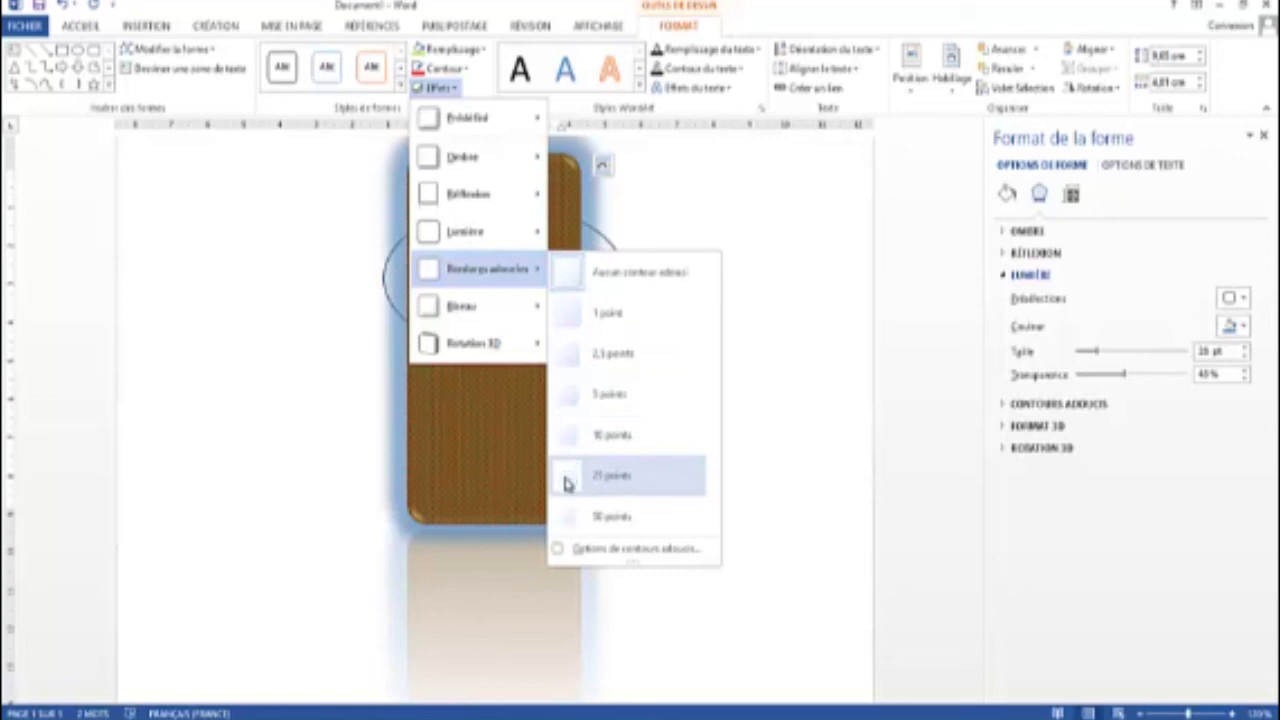
pyautogui.click(575, 528)
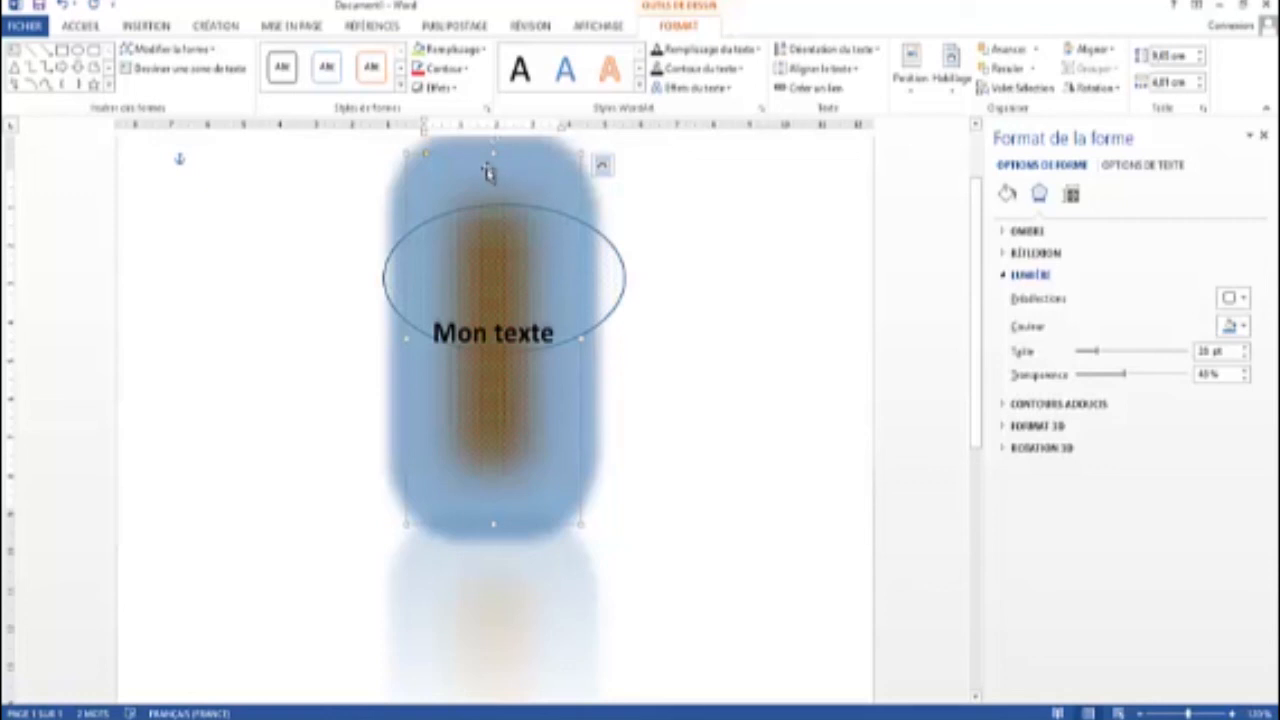
pyautogui.click(455, 90)
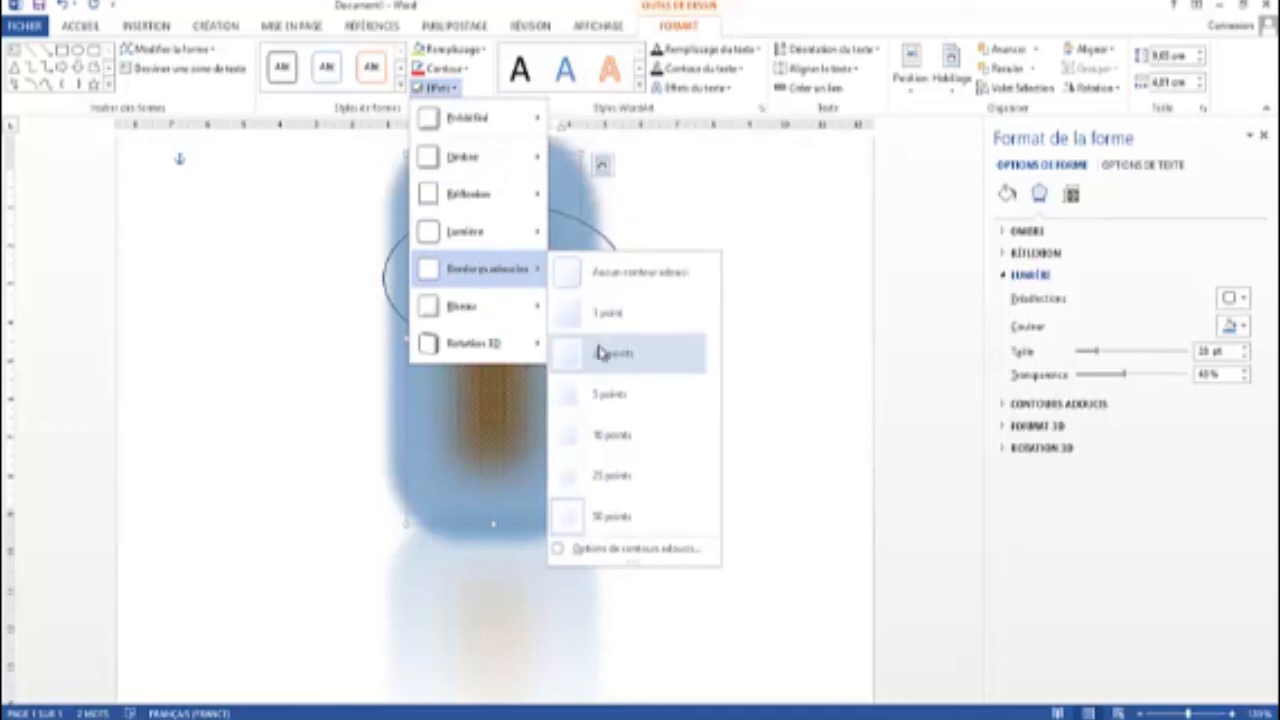
pyautogui.click(618, 281)
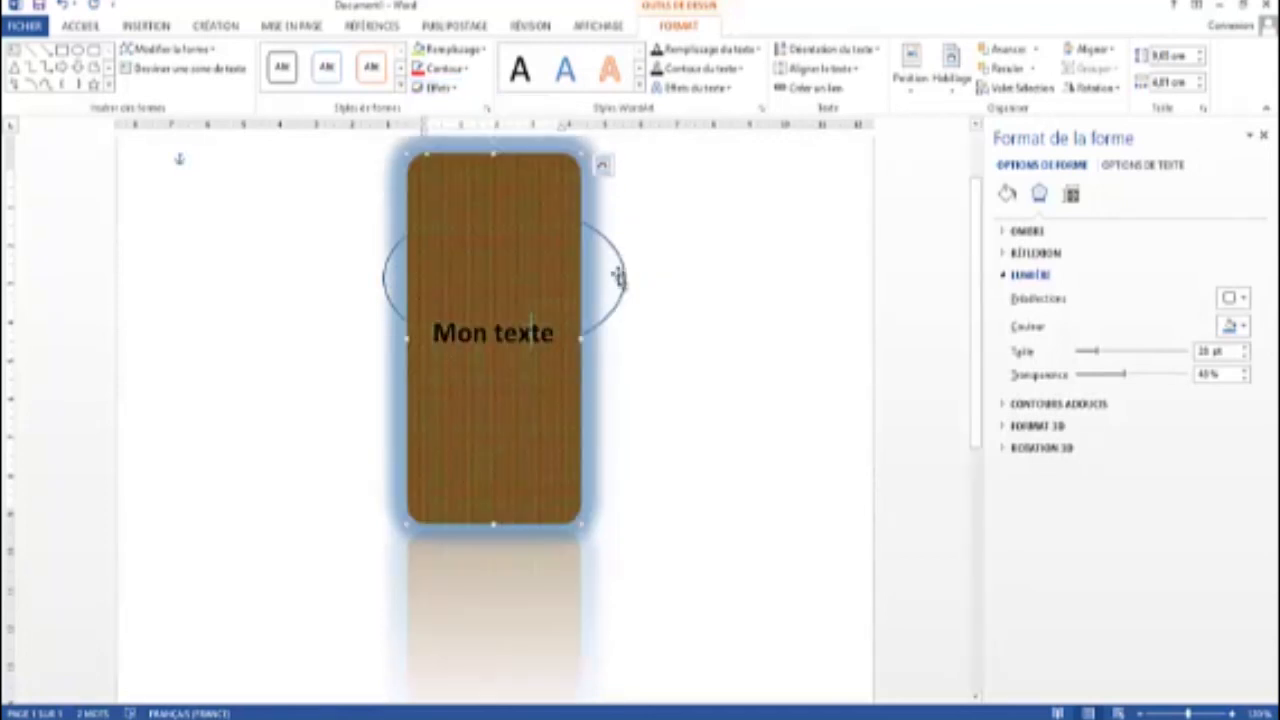
# Apply the second bevel in the second row of presets to the brown rounded rectangle and deselect it.
pyautogui.click(455, 88)
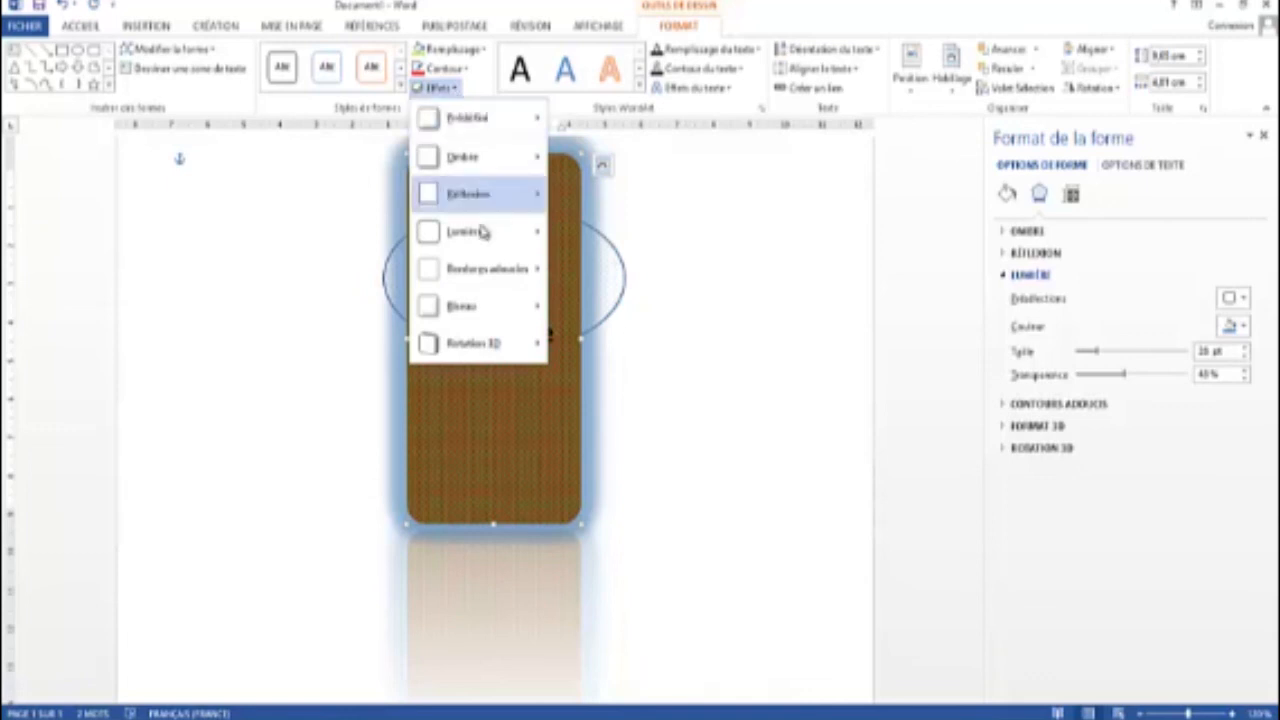
pyautogui.moveTo(488, 311)
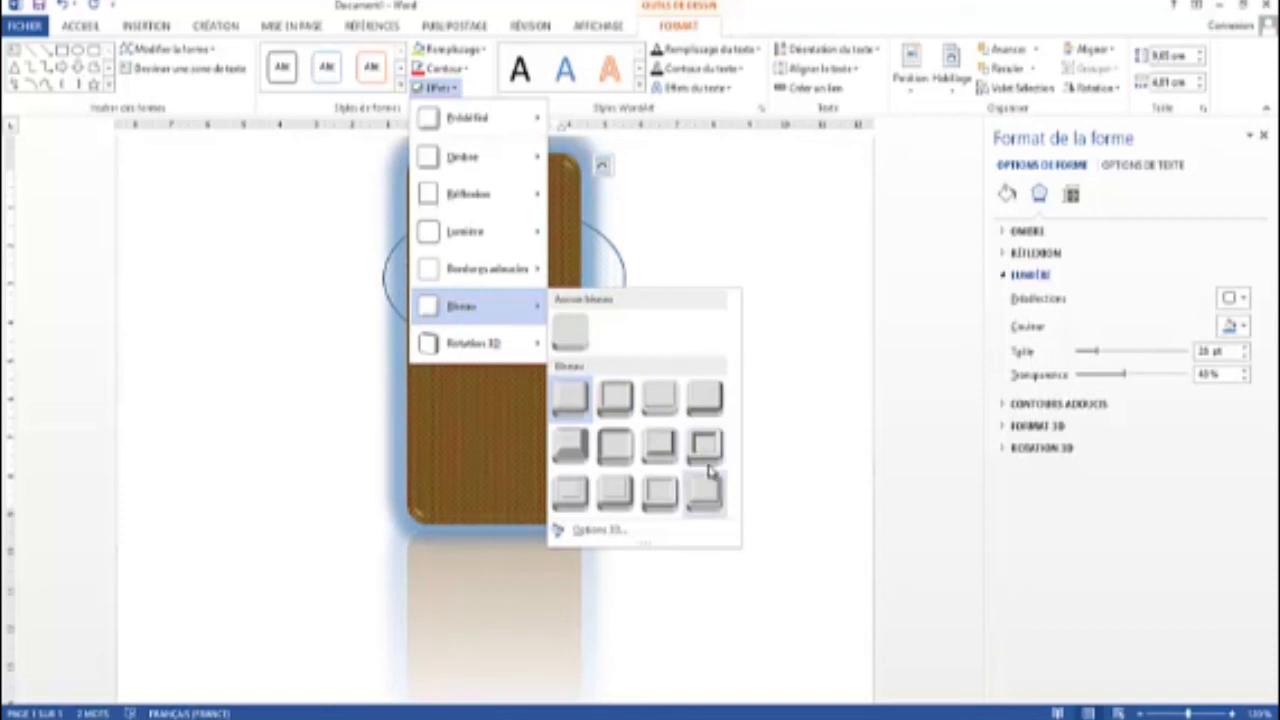
pyautogui.click(577, 450)
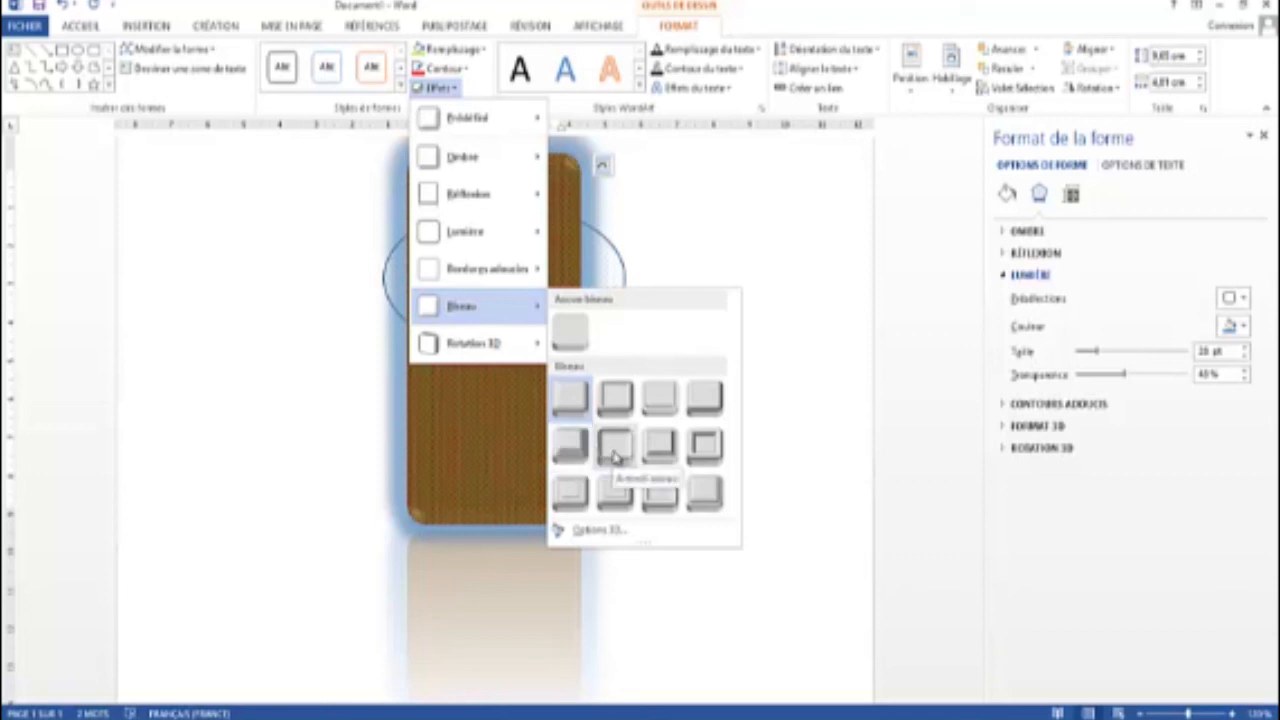
pyautogui.click(616, 446)
pyautogui.click(668, 386)
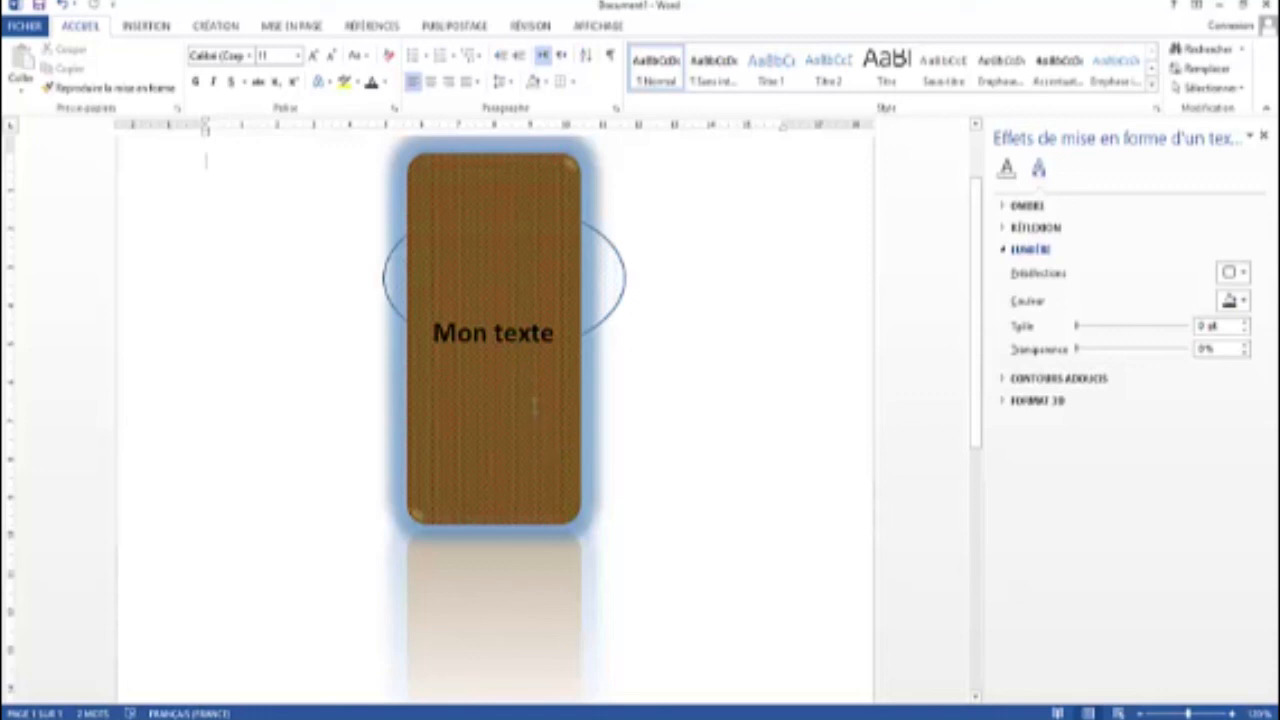
# Apply the last parallel 3D rotation preset to the brown rounded rectangle so that it lies flat, and deselect it.
pyautogui.click(535, 400)
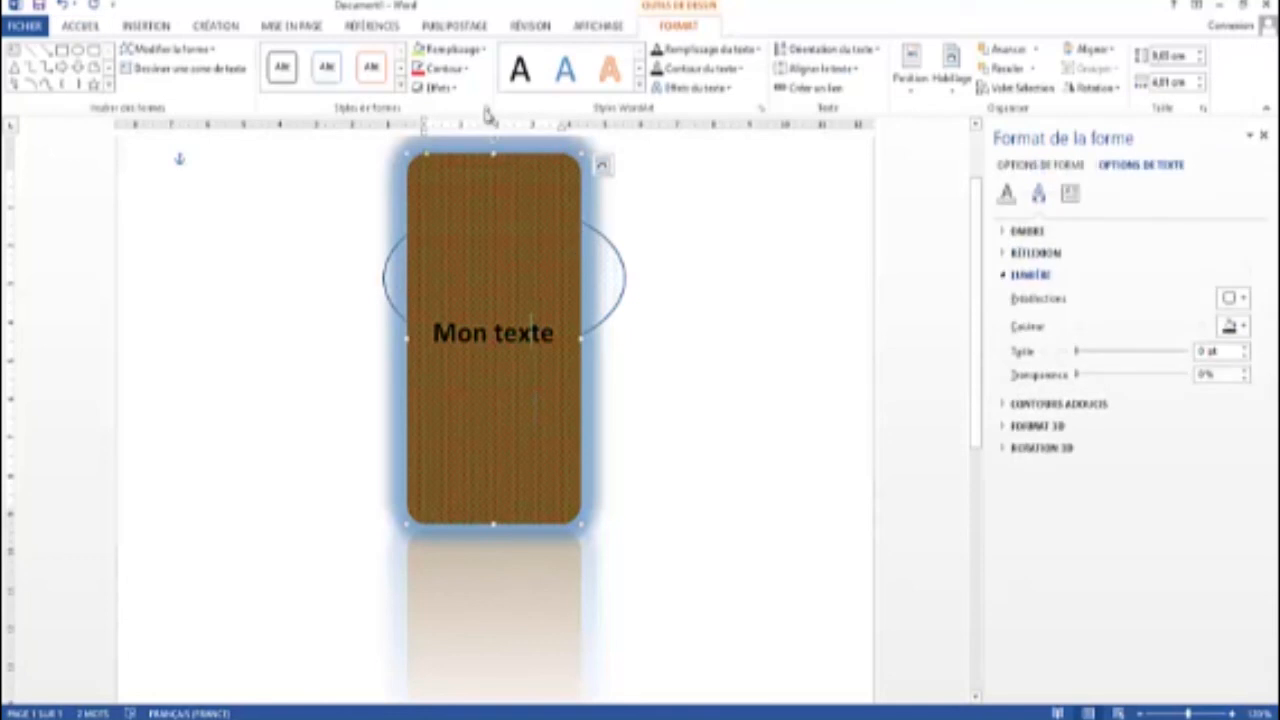
pyautogui.click(458, 90)
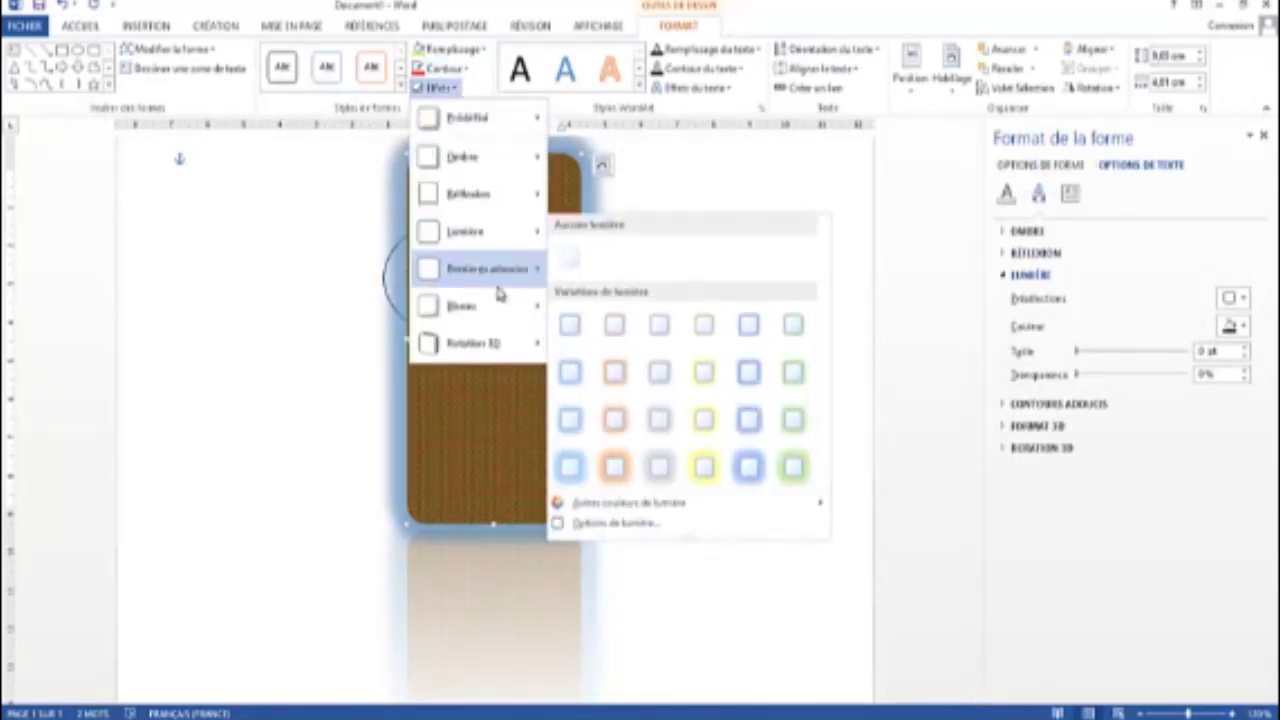
pyautogui.moveTo(493, 345)
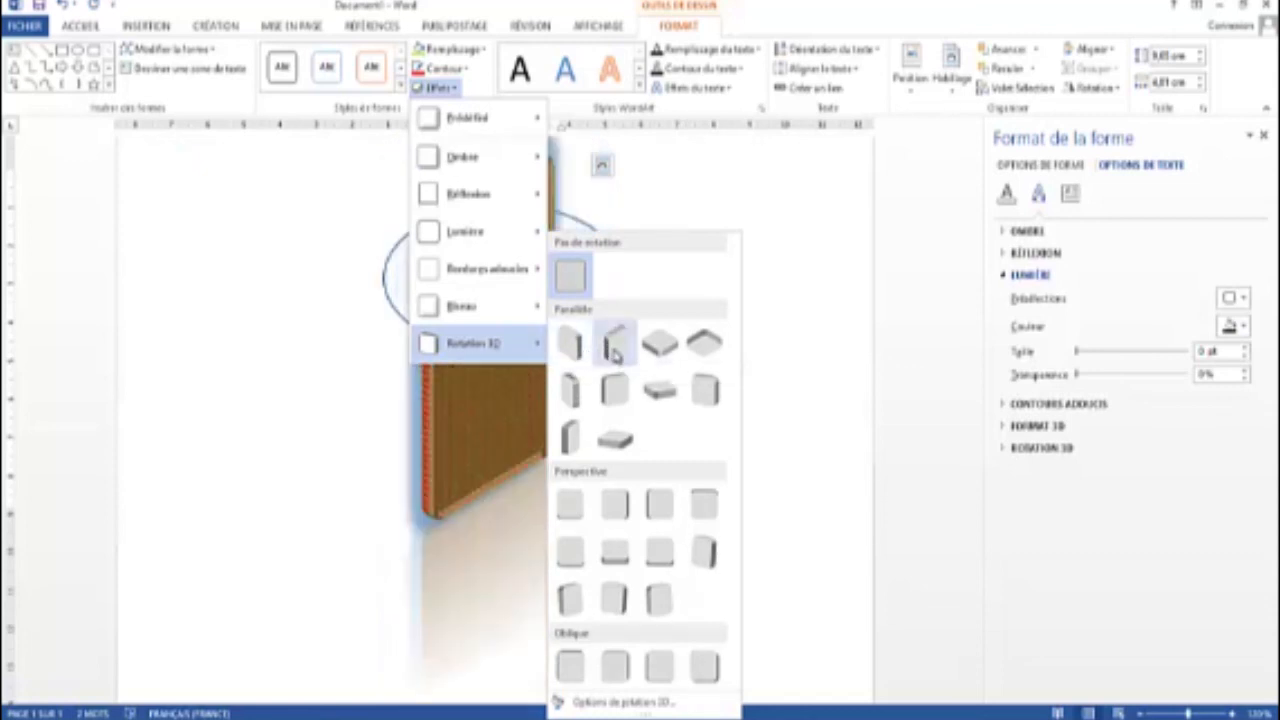
pyautogui.click(622, 443)
pyautogui.click(692, 426)
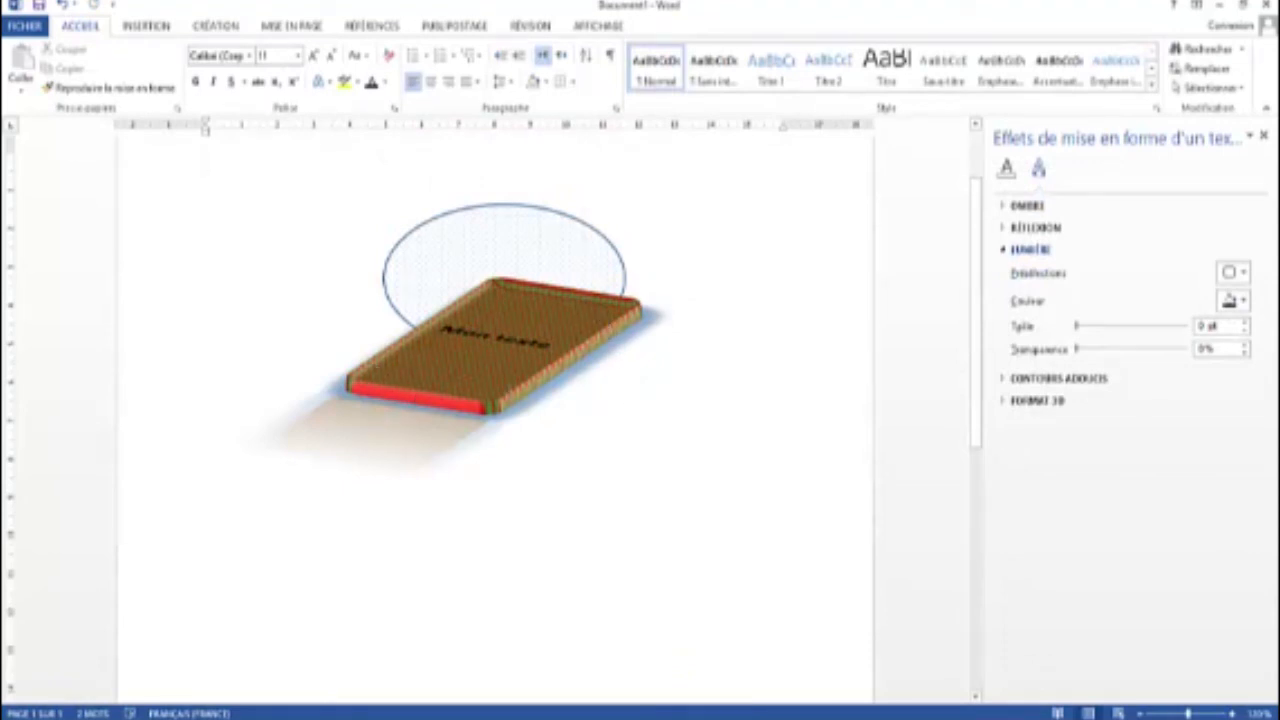
# Change the rotated rectangle's bevel to the fourth preset in the first row and deselect the shape.
pyautogui.click(562, 325)
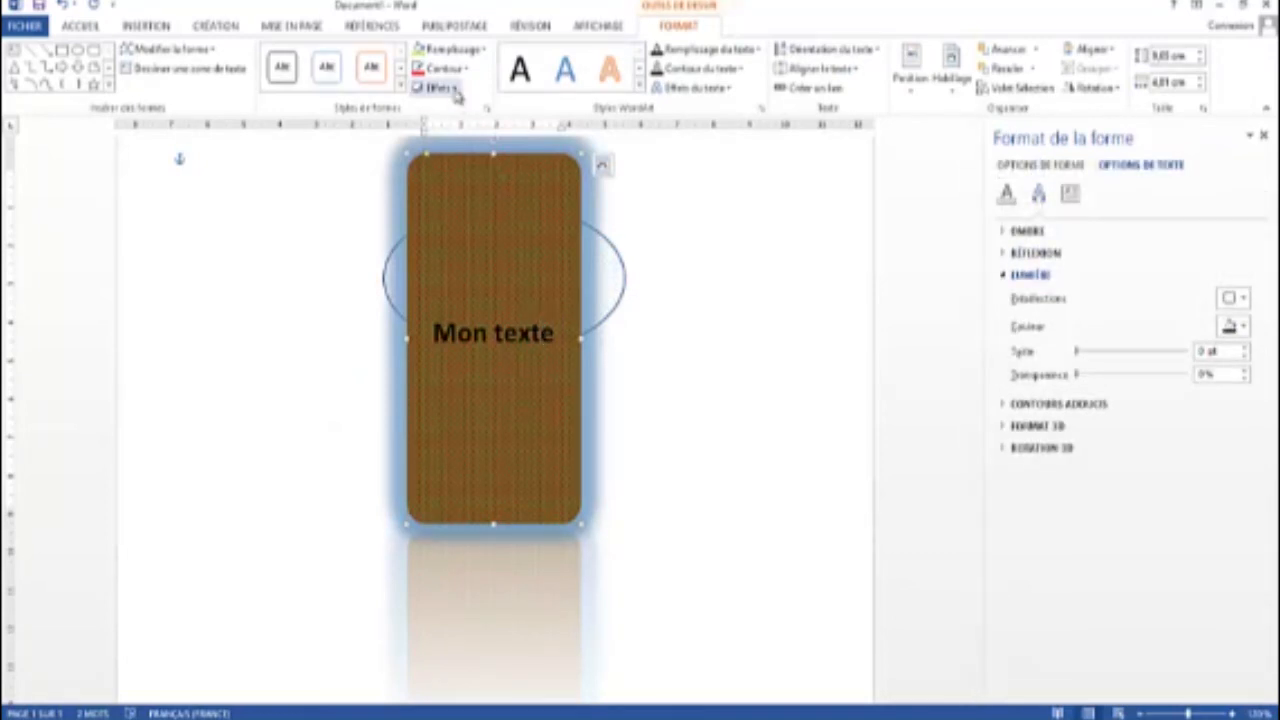
pyautogui.click(440, 87)
pyautogui.moveTo(490, 316)
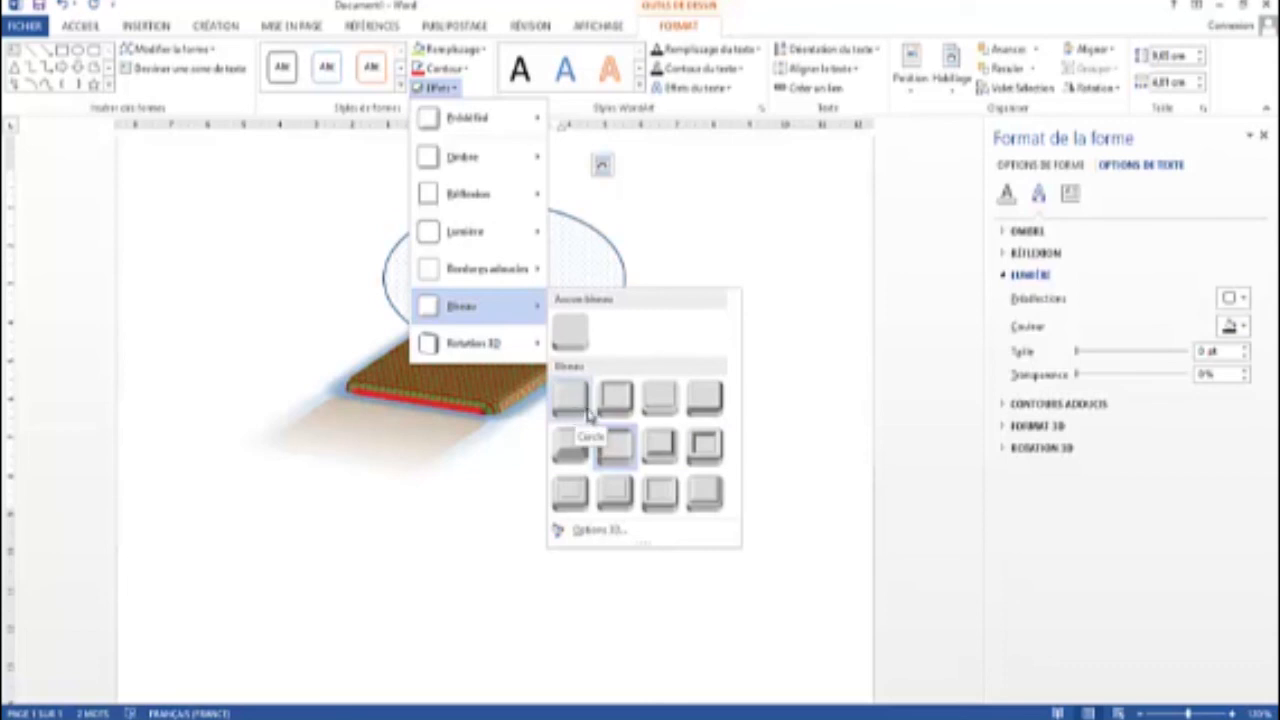
pyautogui.click(705, 409)
pyautogui.click(775, 435)
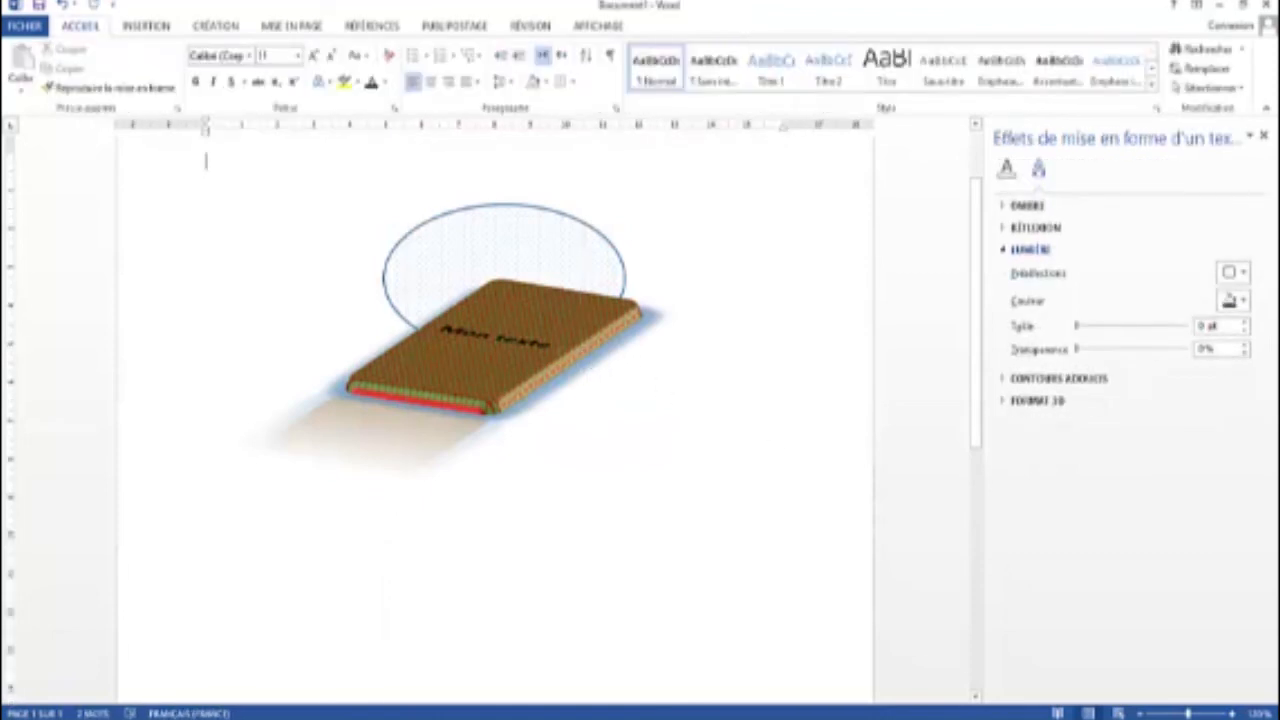
# Change the rectangle's 3D rotation to the third parallel preset in the first row and deselect the shape.
pyautogui.click(527, 306)
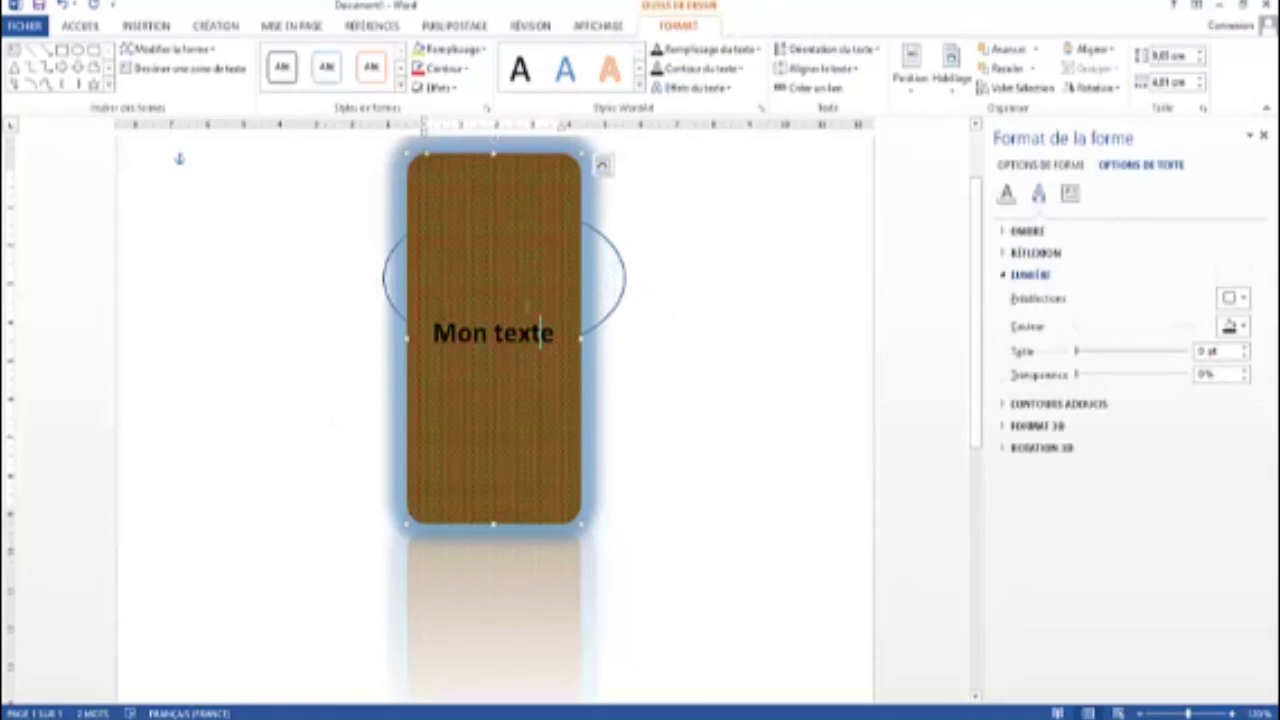
pyautogui.click(445, 88)
pyautogui.moveTo(486, 342)
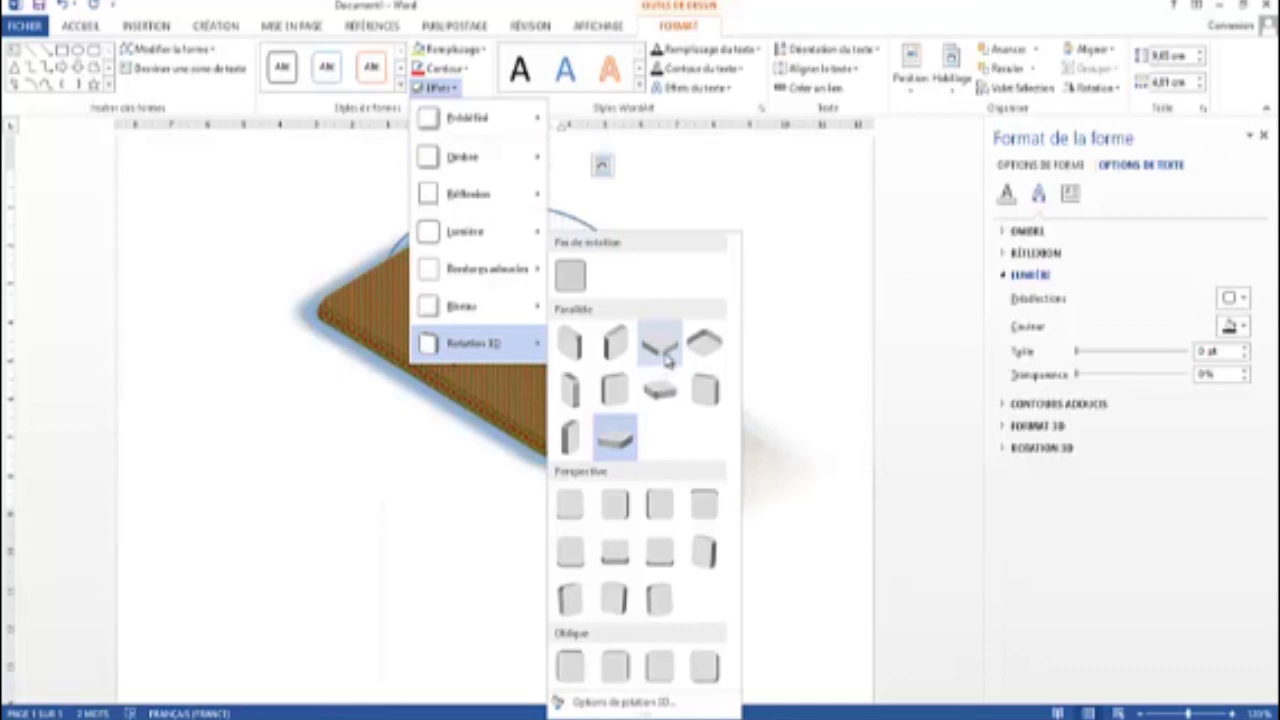
pyautogui.click(659, 364)
pyautogui.click(740, 302)
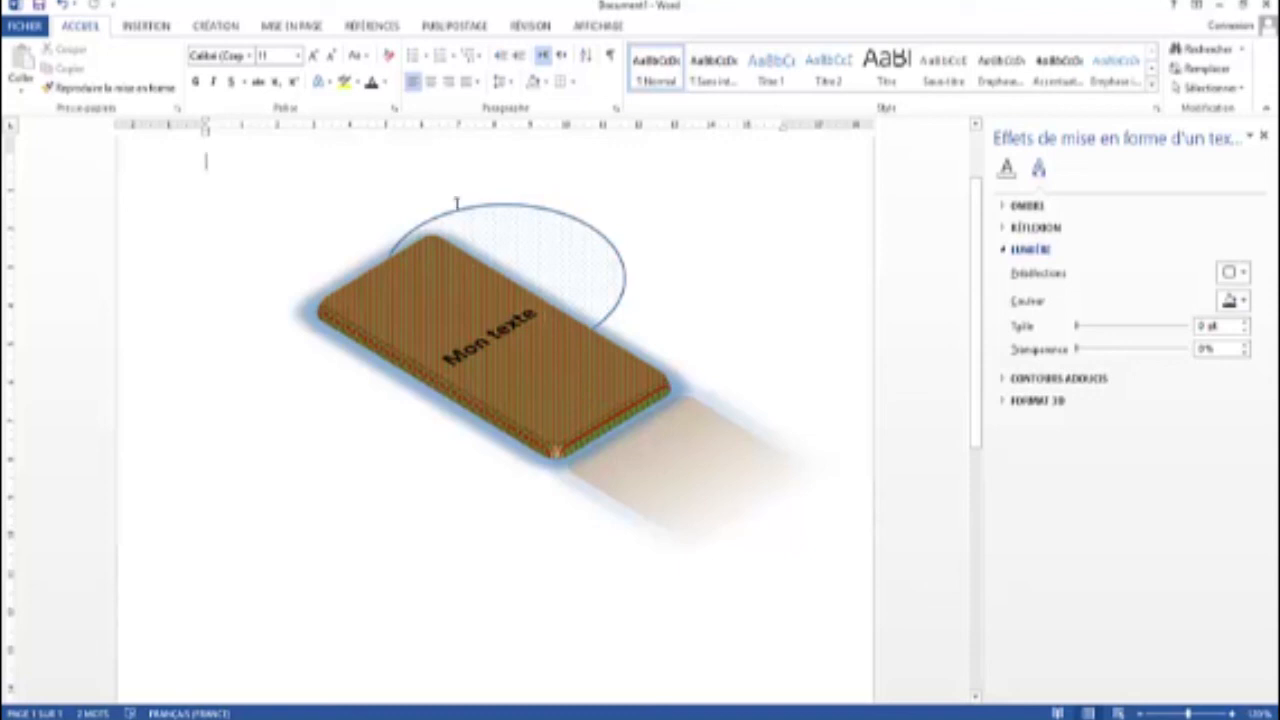
# Select the brown rounded rectangle and open its shape effects.
pyautogui.click(440, 340)
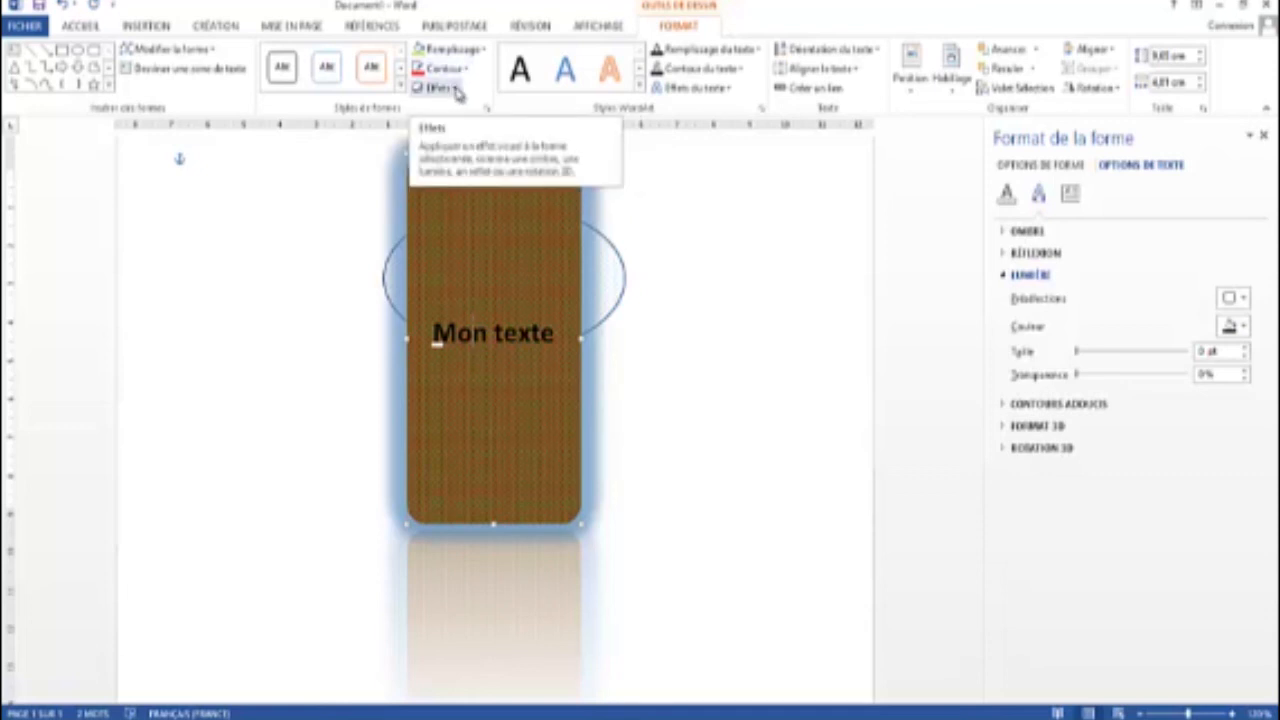
pyautogui.click(456, 89)
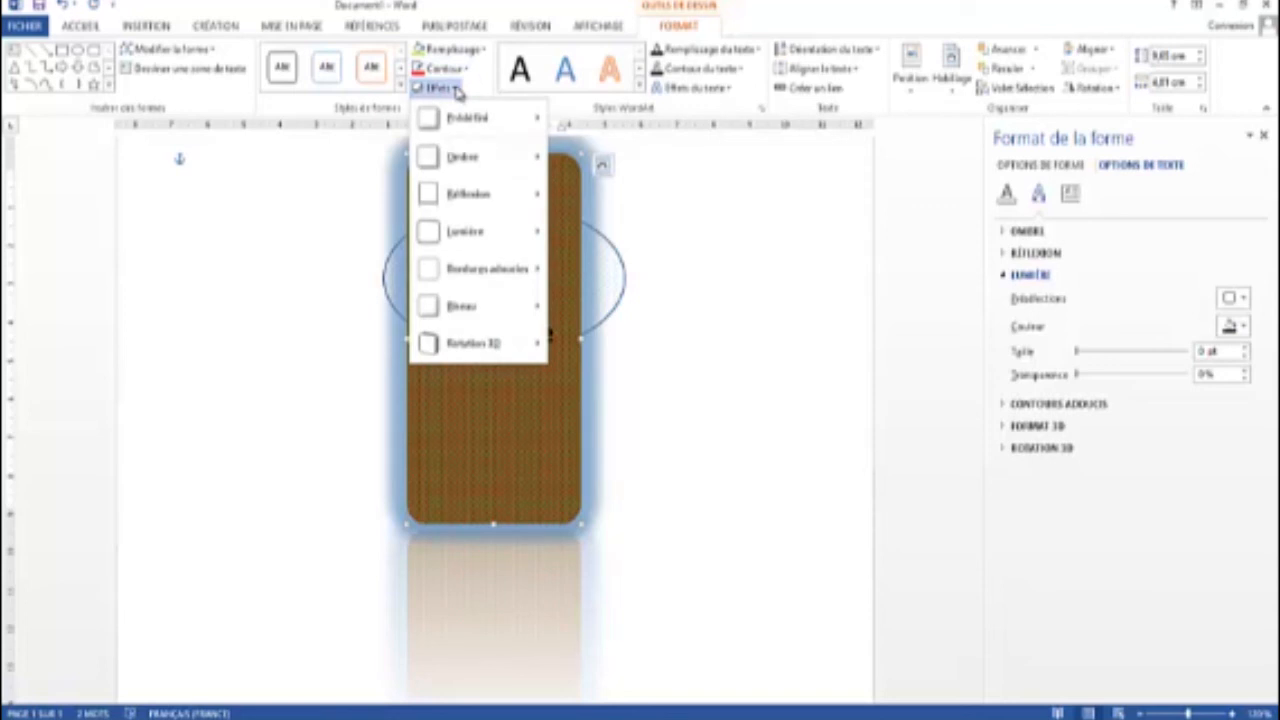